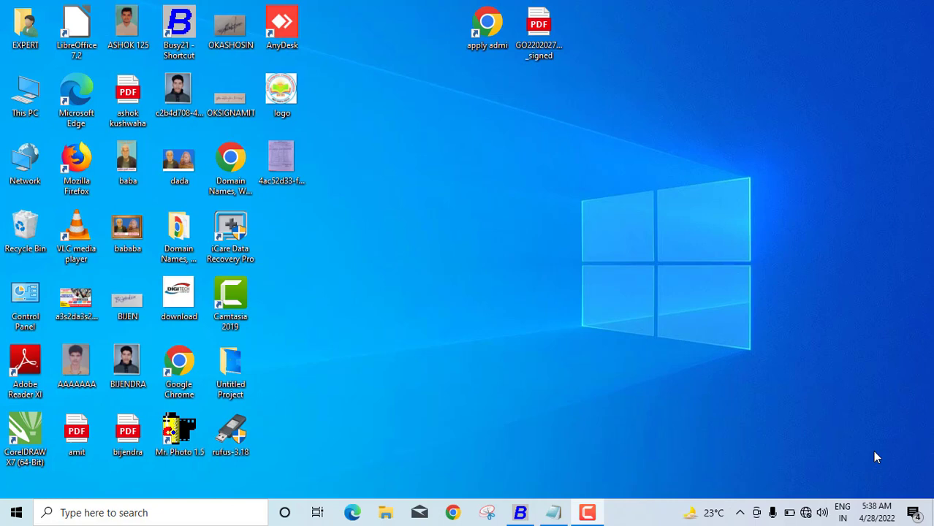
# Restore the Notepad note asking the interest on 55000 at 7.5% monthly, 01-04-2022 to 31-07-2022
pyautogui.click(553, 513)
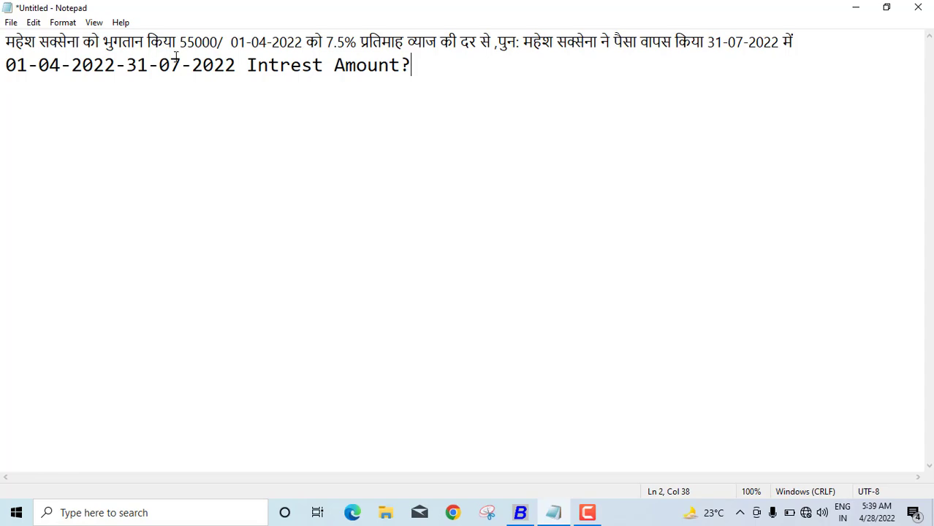
# Enable Account wise Interest Rate in the Accounts features and save it
pyautogui.click(520, 513)
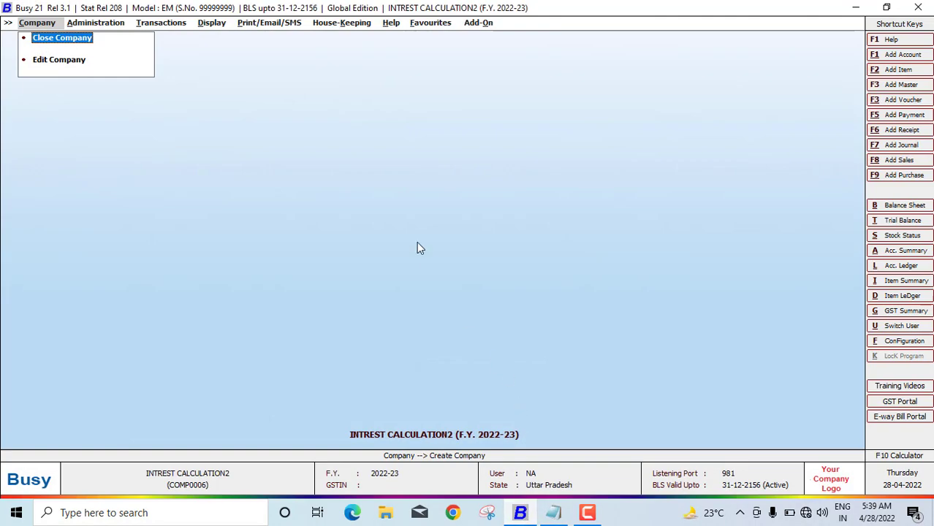
pyautogui.click(105, 23)
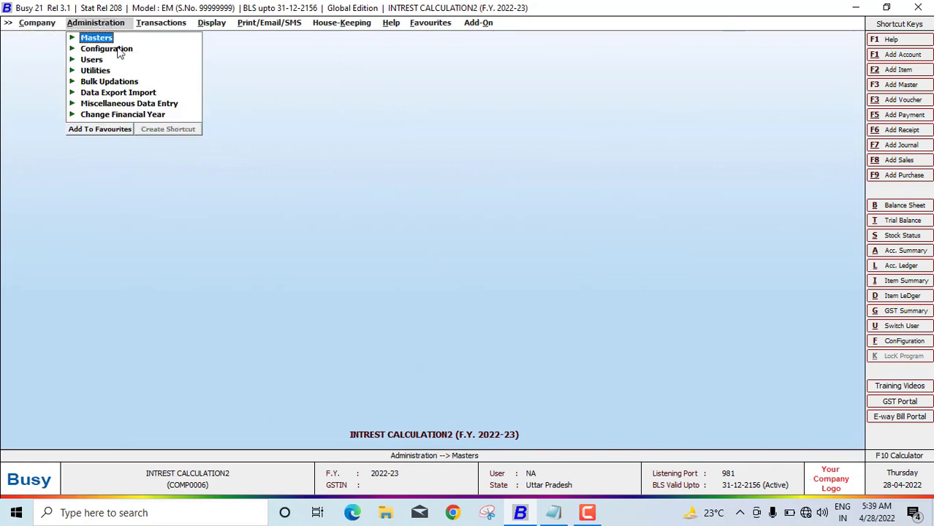
pyautogui.click(117, 49)
pyautogui.click(119, 49)
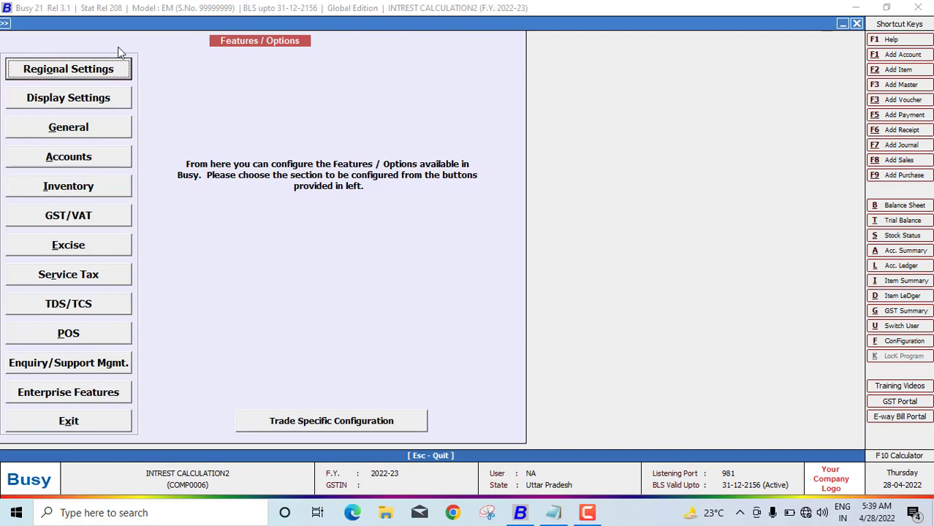
pyautogui.click(80, 161)
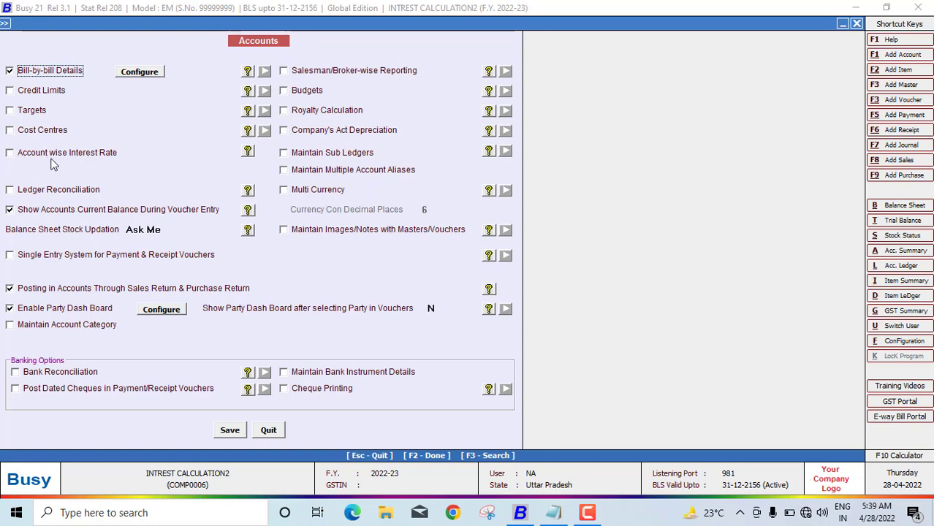
pyautogui.click(14, 154)
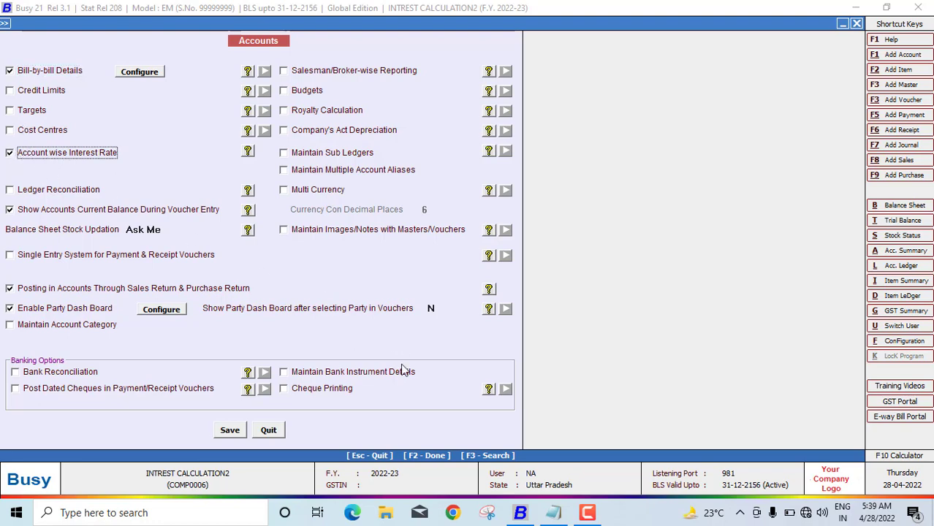
pyautogui.click(229, 433)
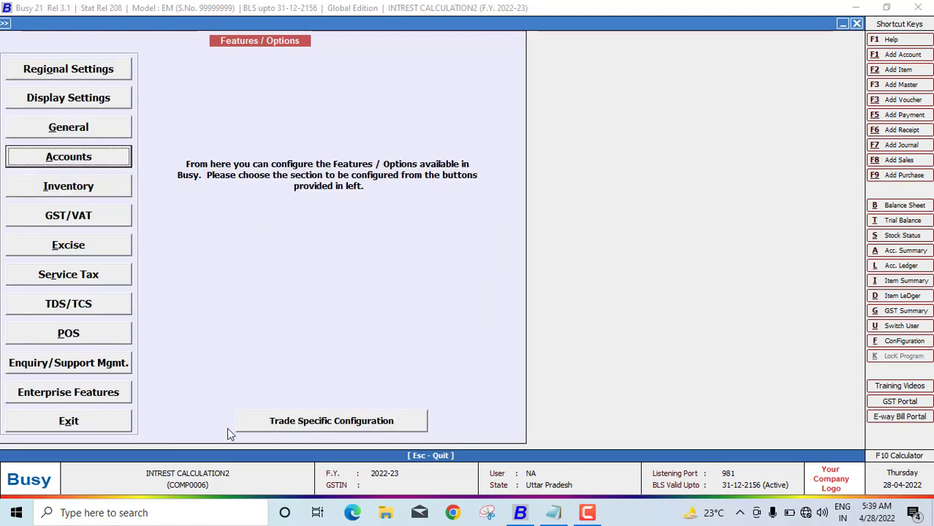
# Leave the configuration screens and go to Masters > Account > Add
pyautogui.press('Escape')
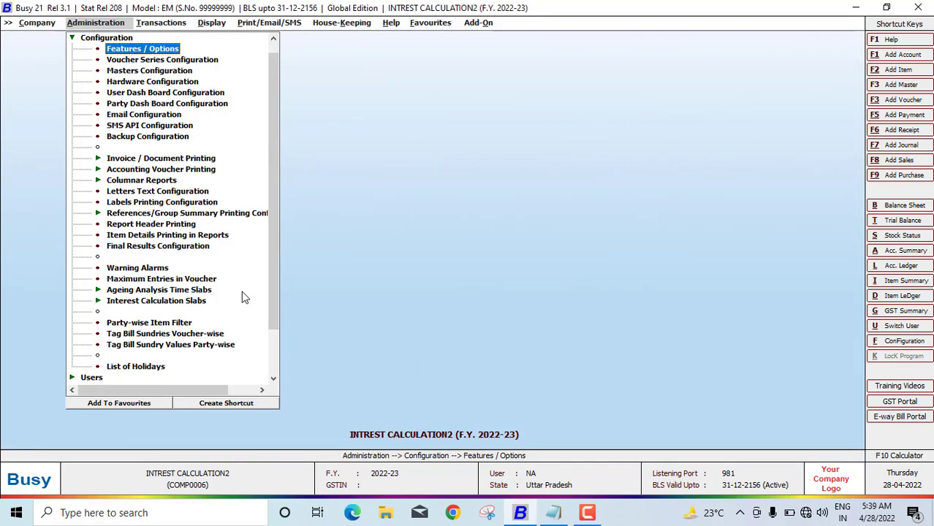
pyautogui.press('Escape')
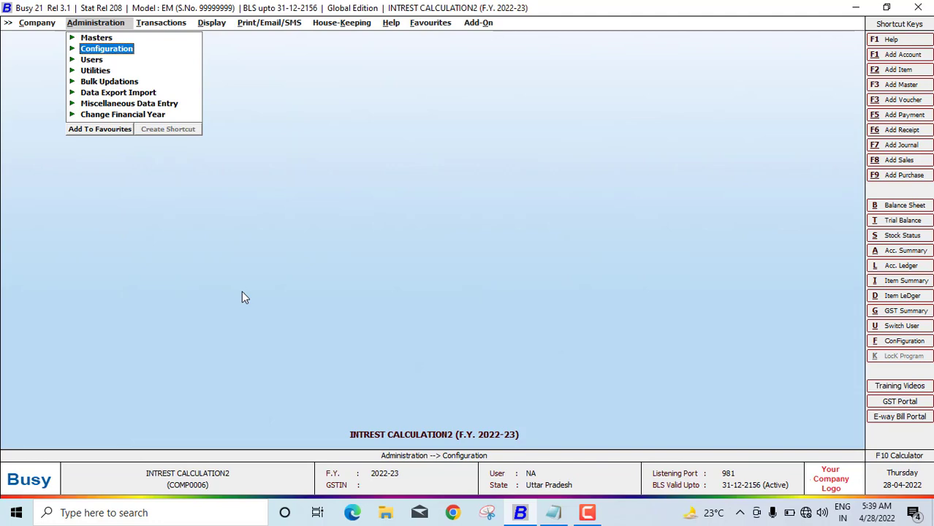
pyautogui.press('Up')
pyautogui.press('Return')
pyautogui.press('Return')
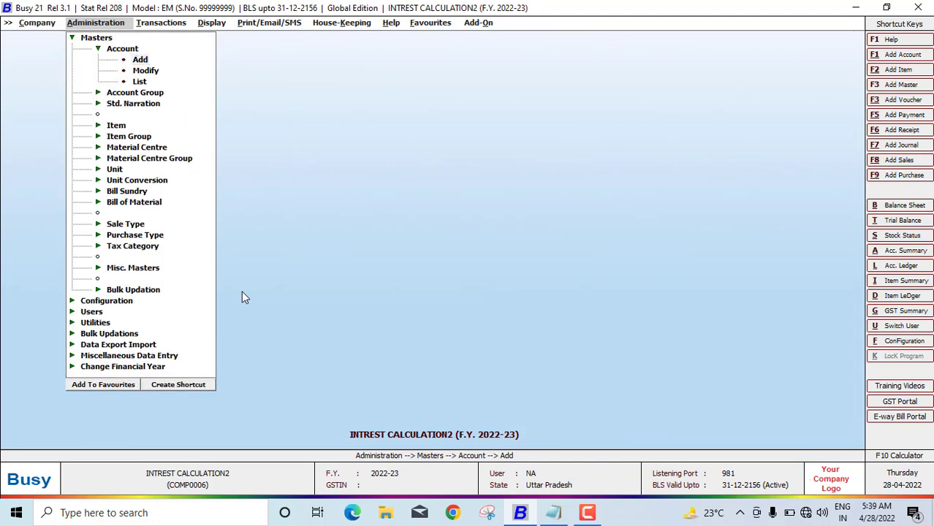
pyautogui.press('Return')
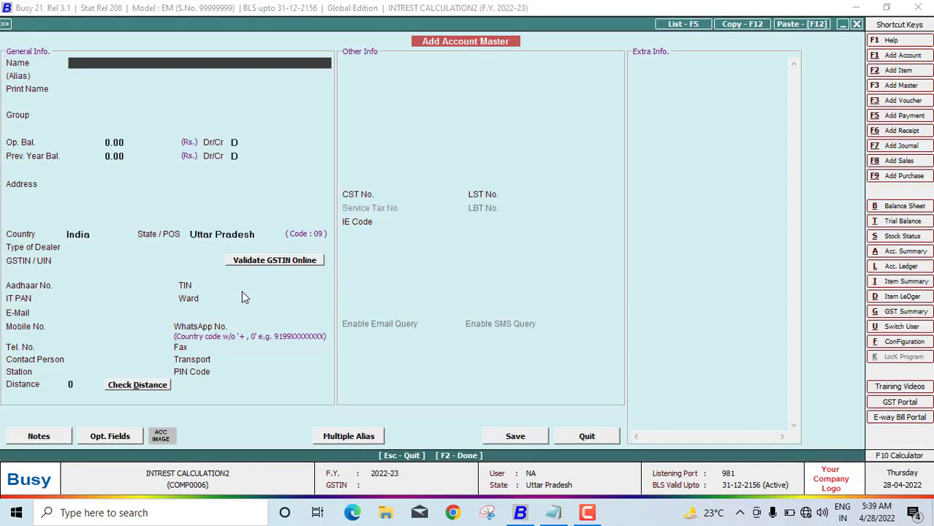
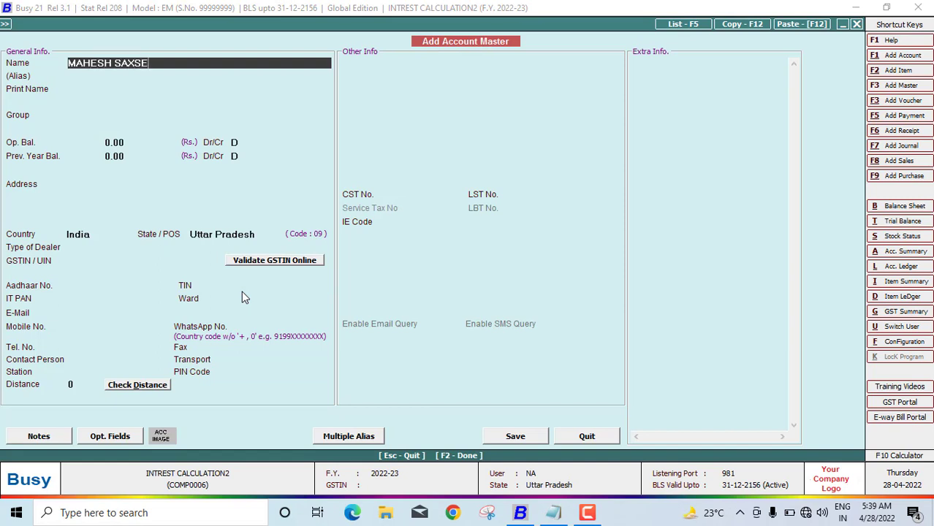
# Enter the customer's name and place the account under Sundry Debtors
pyautogui.press('Return')
pyautogui.press('Return')
pyautogui.press('Return')
pyautogui.write('S')
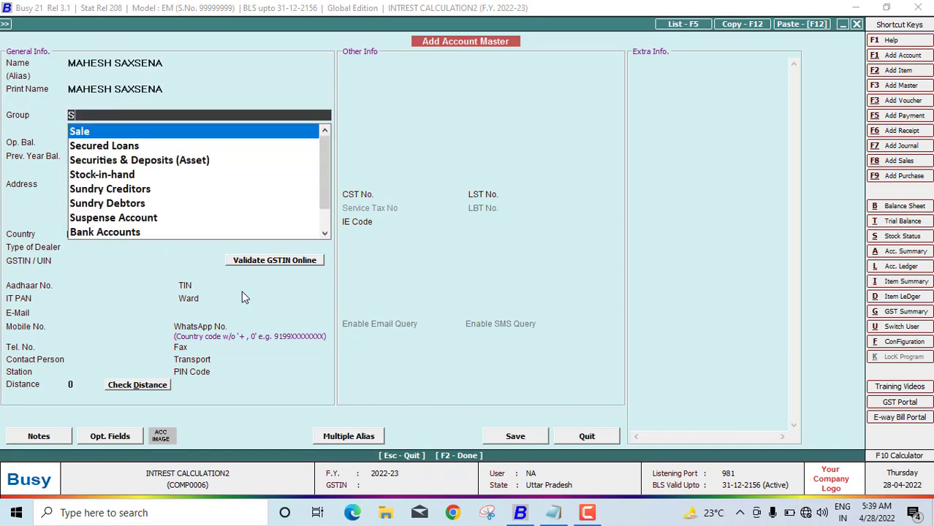
pyautogui.write('u')
pyautogui.press('Down')
pyautogui.press('Return')
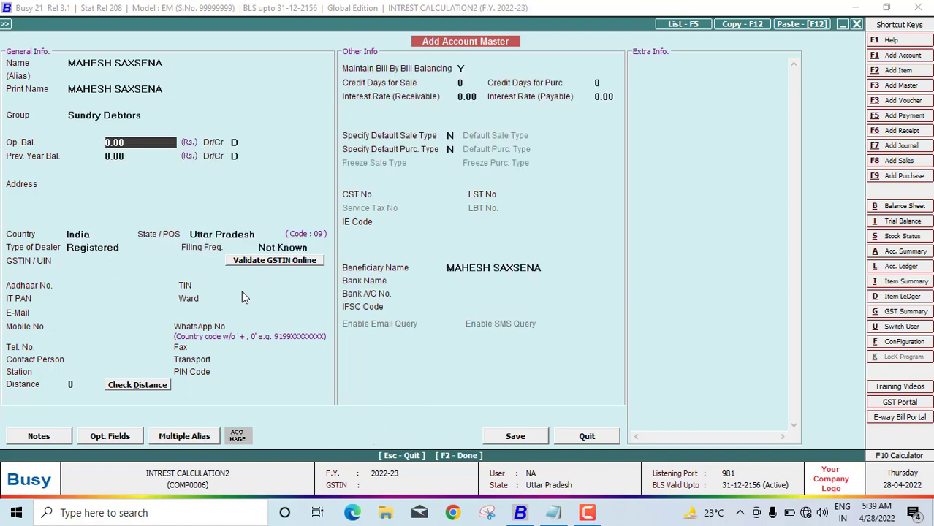
pyautogui.press('Return')
pyautogui.press('Return')
pyautogui.press('Return')
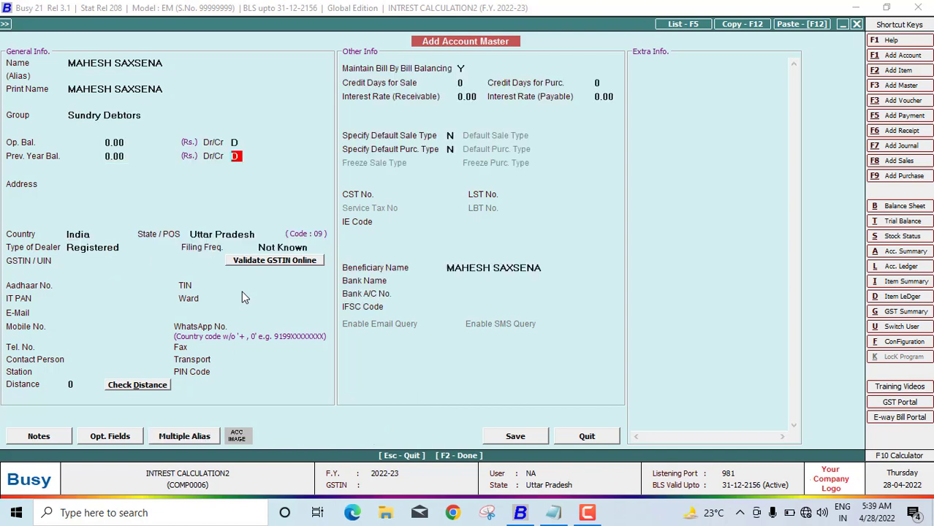
pyautogui.press('Return')
# Fill in the customer's two address lines, keeping Registered dealer type with Monthly filing
pyautogui.write('PADR')
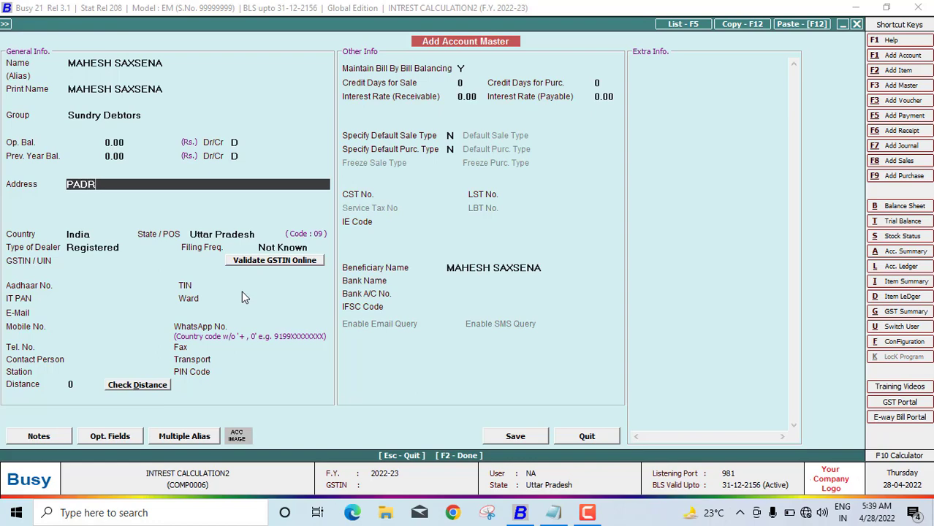
pyautogui.write('AUNA KUSHINAGAAR')
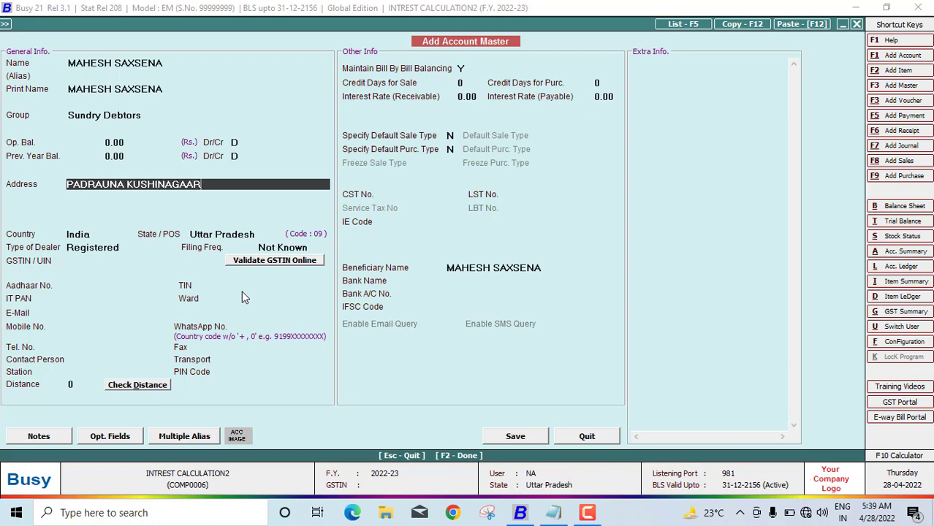
pyautogui.press('Return')
pyautogui.write('PA')
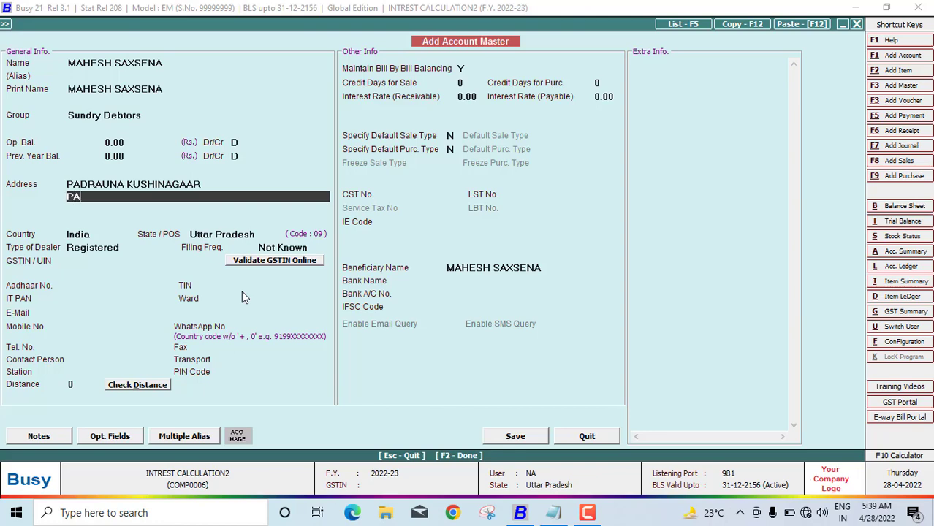
pyautogui.write('DRAUNA')
pyautogui.press('Return')
pyautogui.press('Return')
pyautogui.press('Return')
pyautogui.press('Return')
pyautogui.press('Return')
pyautogui.press('Return')
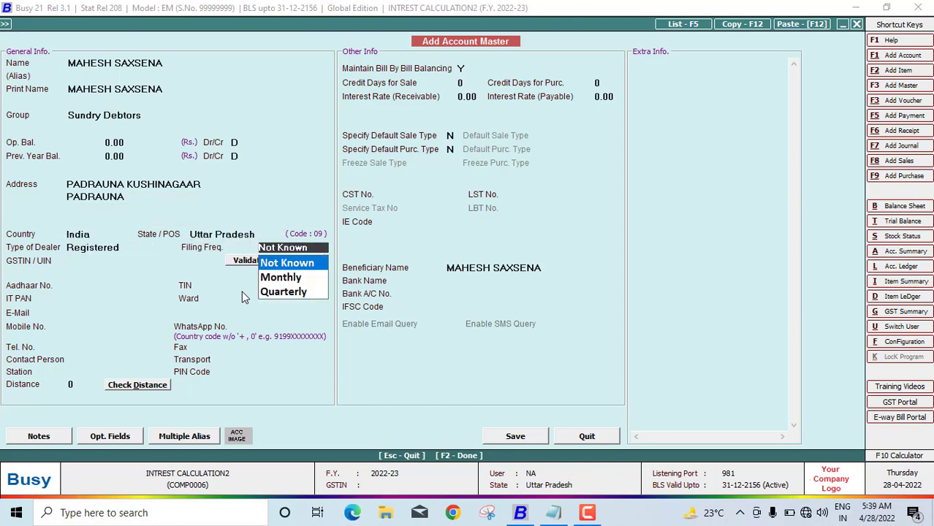
pyautogui.press('Down')
# Enter the customer's GSTIN, accepting the length warning, and skip Aadhaar, TIN and PAN
pyautogui.press('Return')
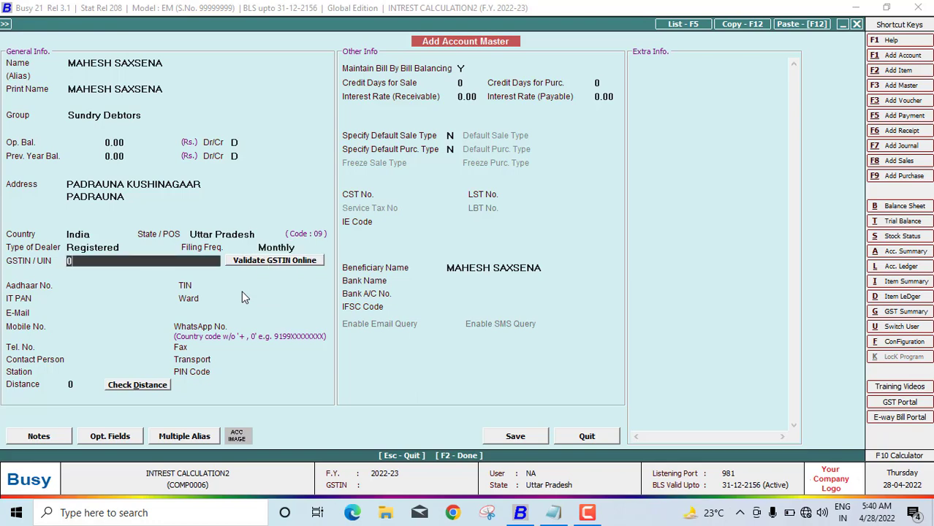
pyautogui.press('Return')
pyautogui.press('Left')
pyautogui.press('Return')
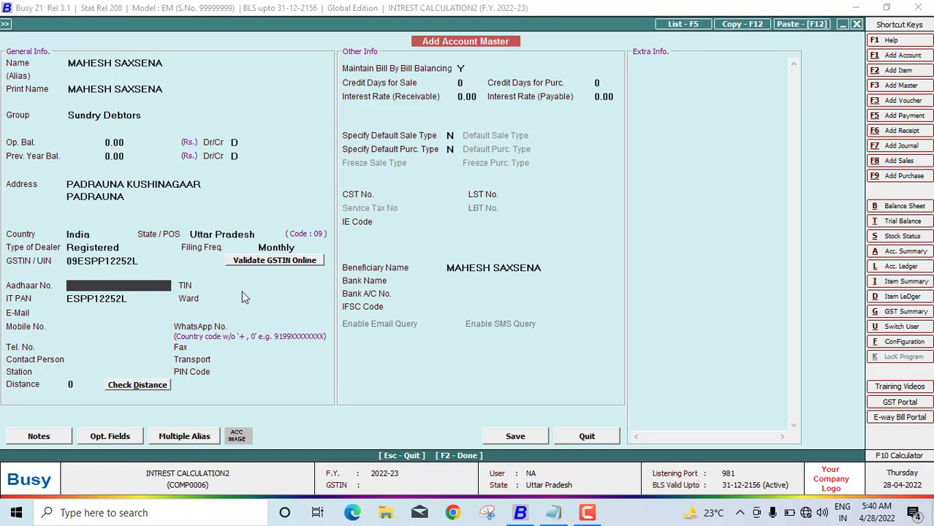
pyautogui.press('Return')
pyautogui.press('Return')
pyautogui.press('Return')
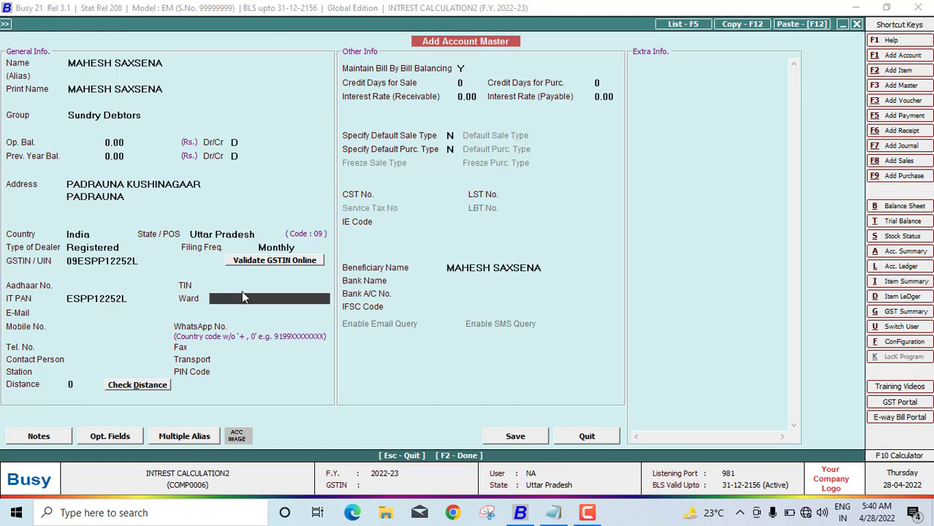
pyautogui.press('Return')
pyautogui.press('Return')
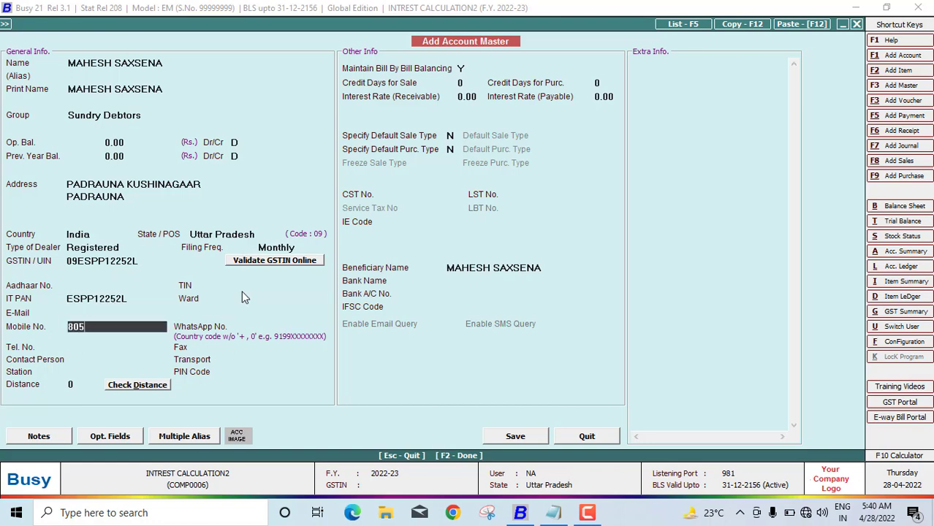
# Enter the customer's mobile number and skip the remaining contact fields
pyautogui.press('Return')
pyautogui.press('Return')
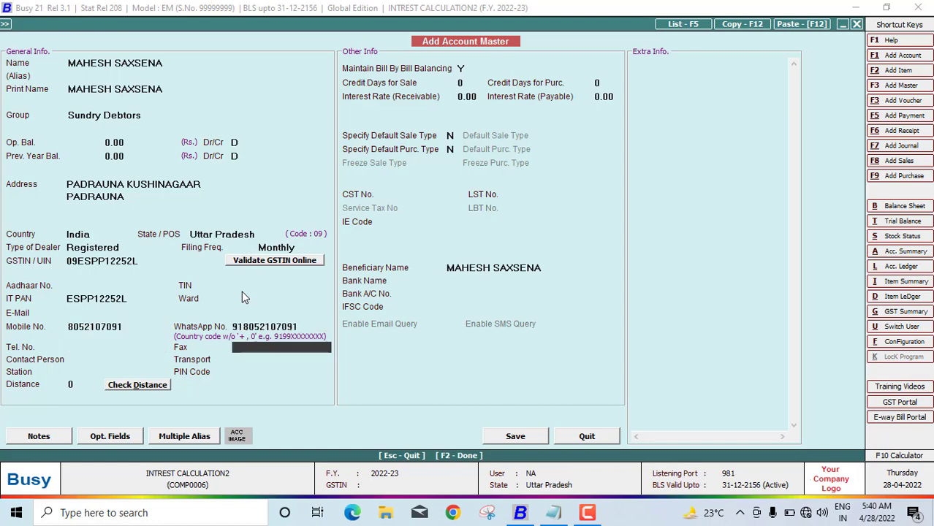
pyautogui.press('Return')
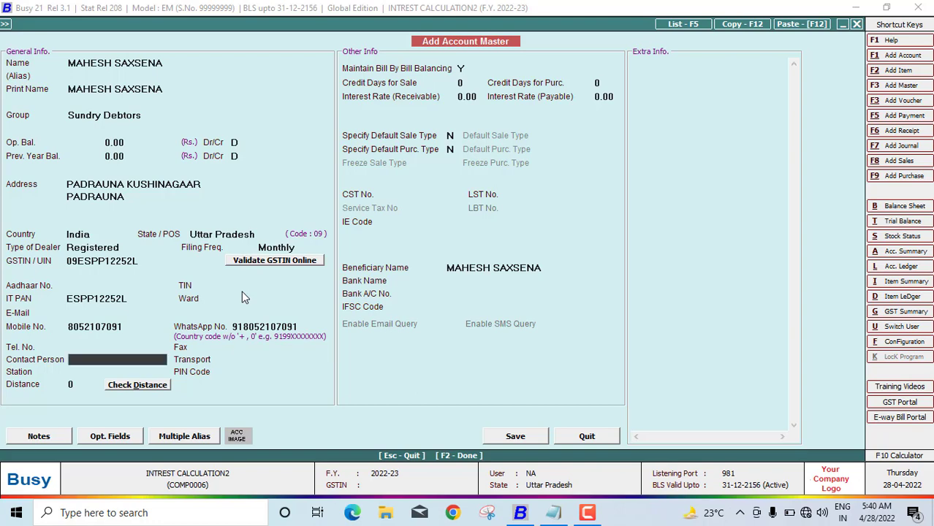
pyautogui.press('Return')
pyautogui.press('Return')
pyautogui.press('Return')
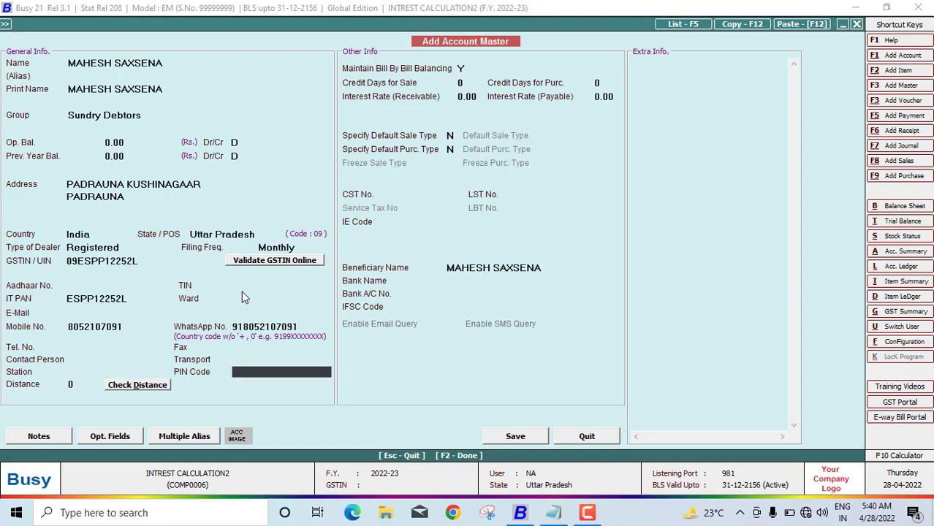
pyautogui.press('Return')
pyautogui.press('Return')
pyautogui.press('Return')
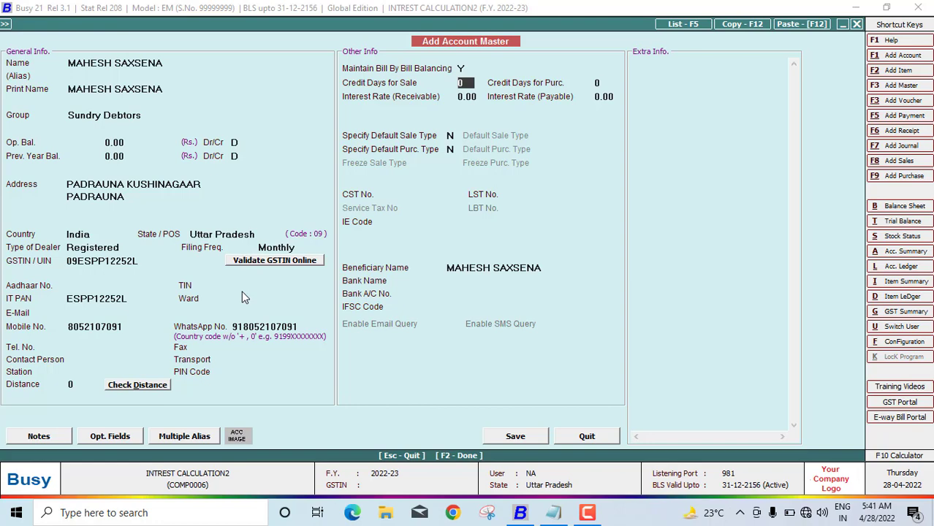
# Set 5 credit days for sales and purchases and 7.50 receivable and payable interest
pyautogui.write('5')
pyautogui.press('Return')
pyautogui.write('5')
pyautogui.press('Return')
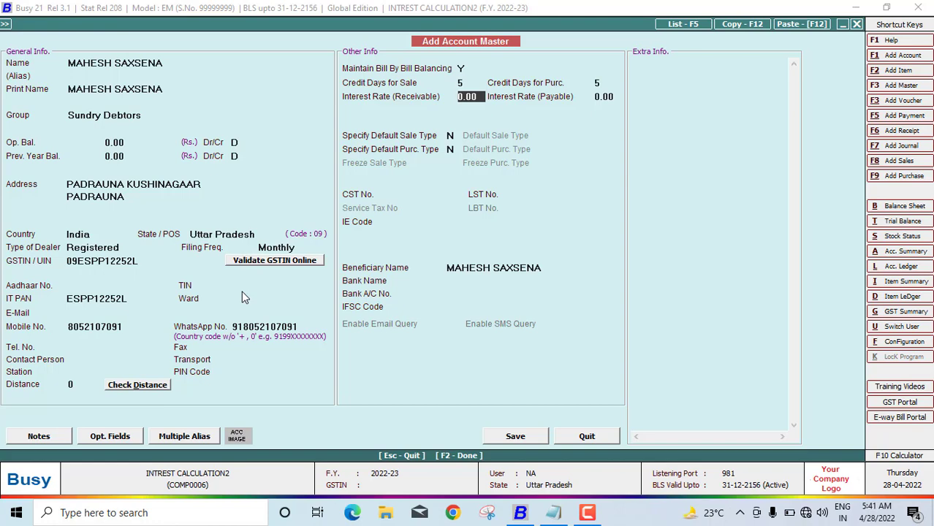
pyautogui.write('7.5')
pyautogui.press('Return')
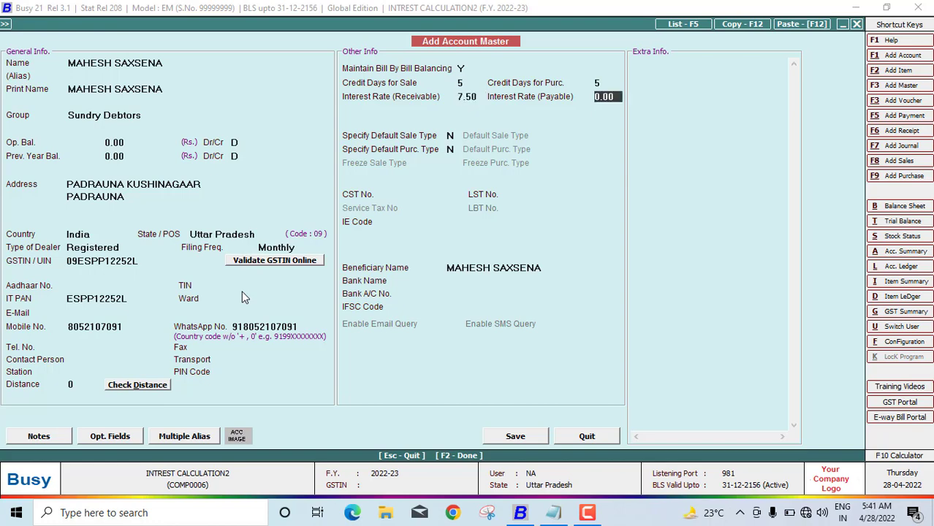
pyautogui.write('7.5')
pyautogui.press('Return')
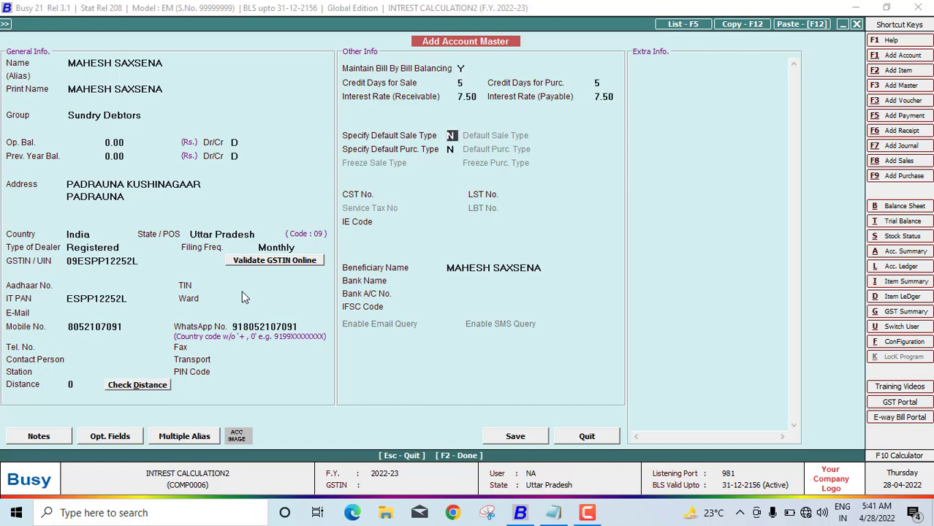
# Save the customer account and close the Add Account Master form
pyautogui.press('F2')
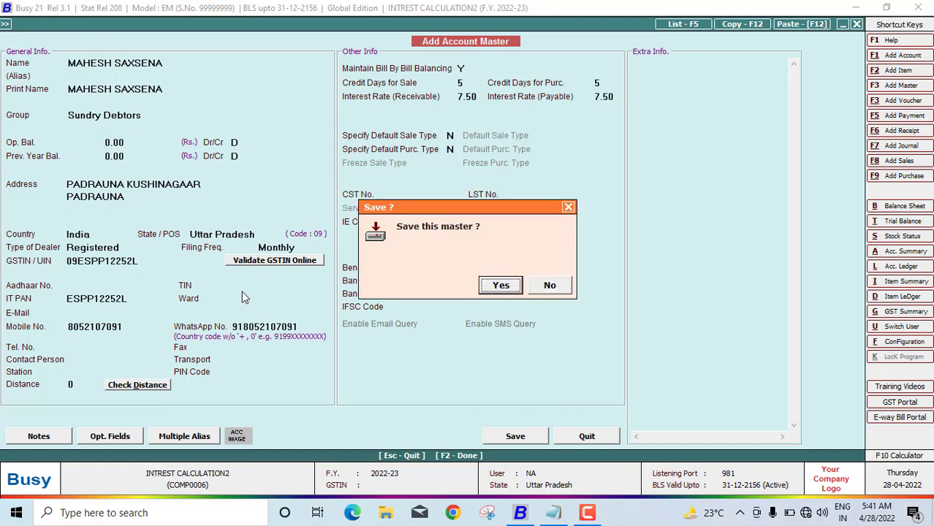
pyautogui.press('Return')
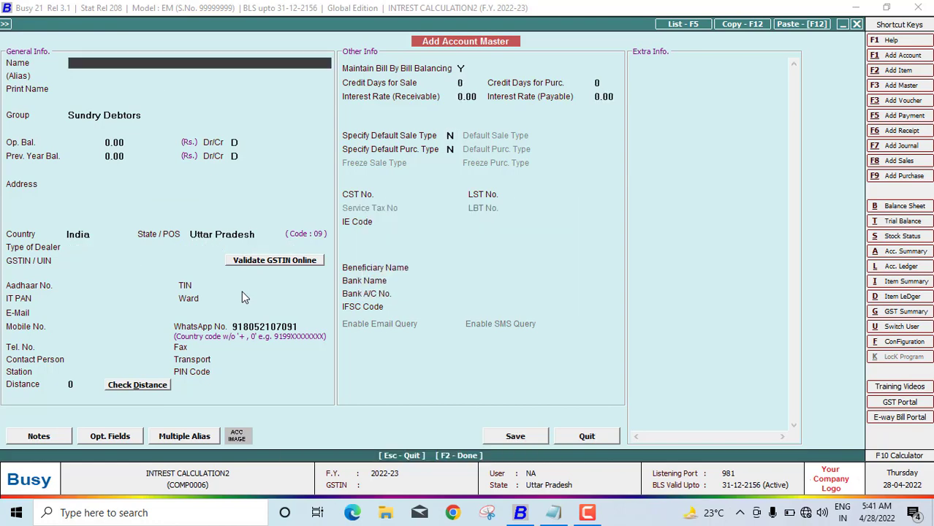
pyautogui.press('Escape')
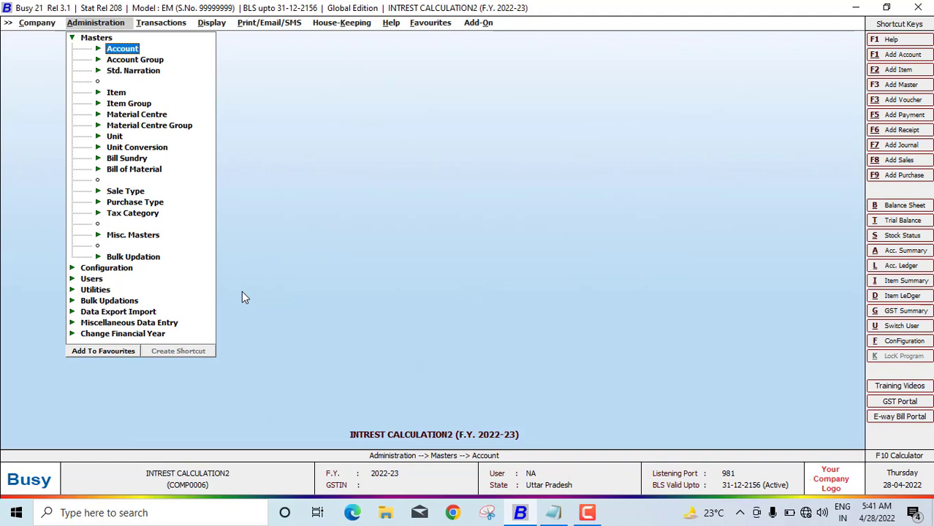
# Start a new payment voucher, keeping the 01-04-2022 date
pyautogui.press('Right')
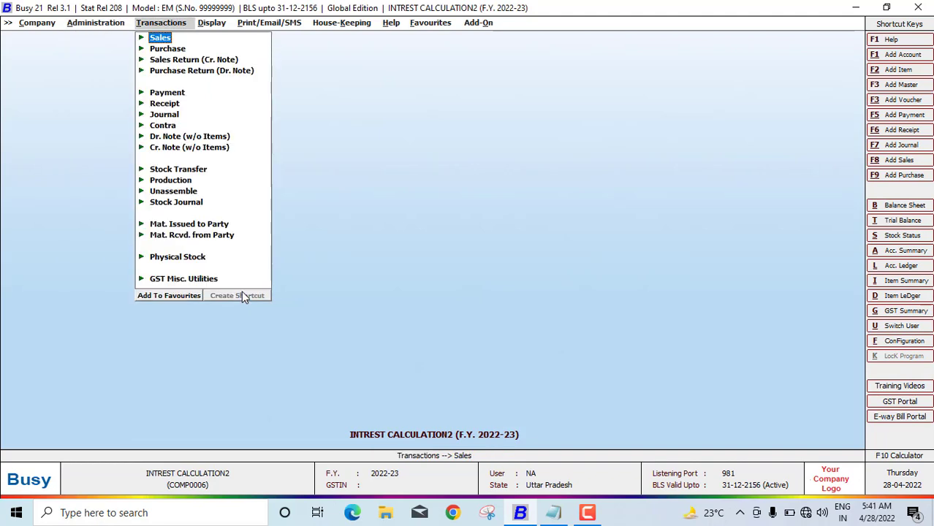
pyautogui.press('Down')
pyautogui.press('Down')
pyautogui.press('Down')
pyautogui.press('Down')
pyautogui.press('Return')
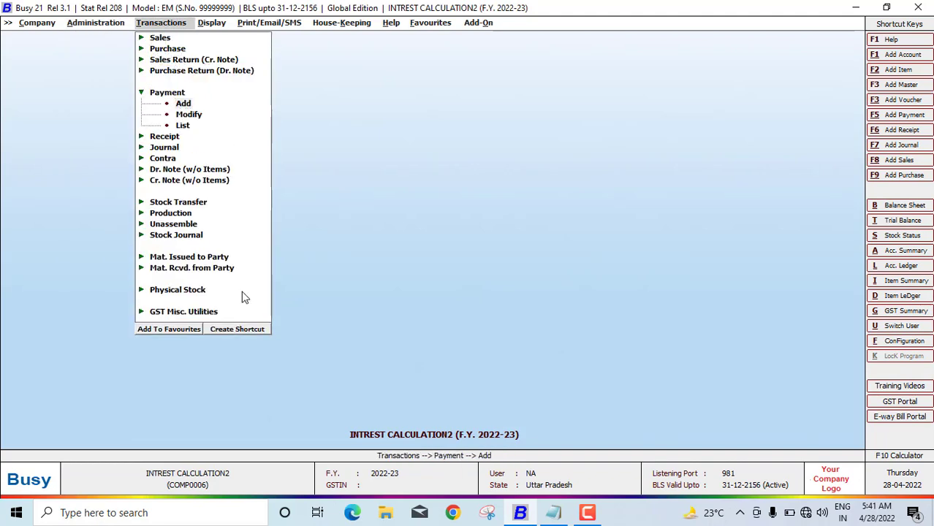
pyautogui.press('Return')
pyautogui.press('Return')
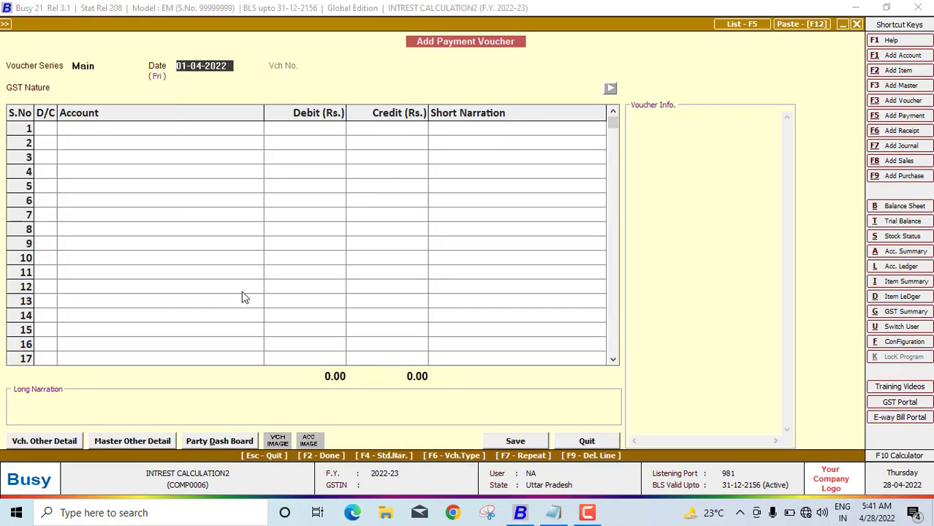
pyautogui.press('Return')
pyautogui.press('Return')
pyautogui.press('Return')
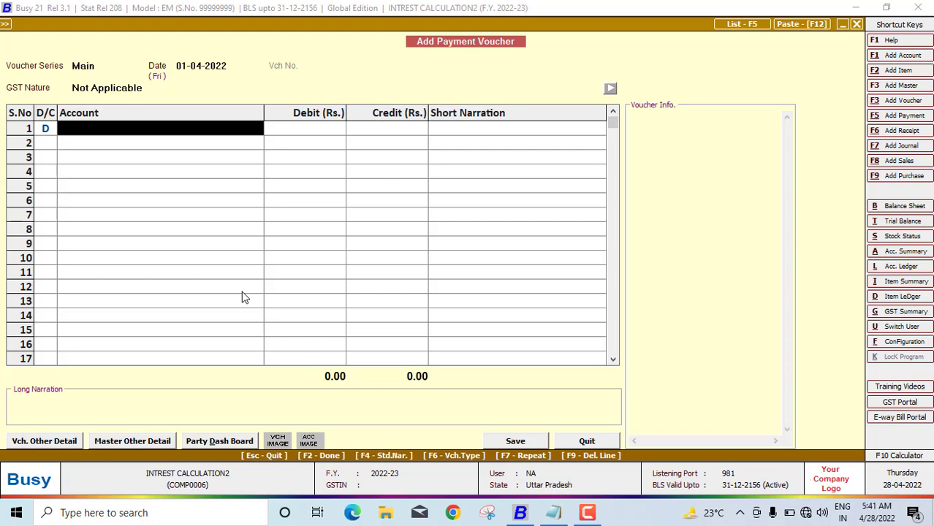
# Debit the customer's account 55000 against a new ADVANCE bill reference
pyautogui.write('M')
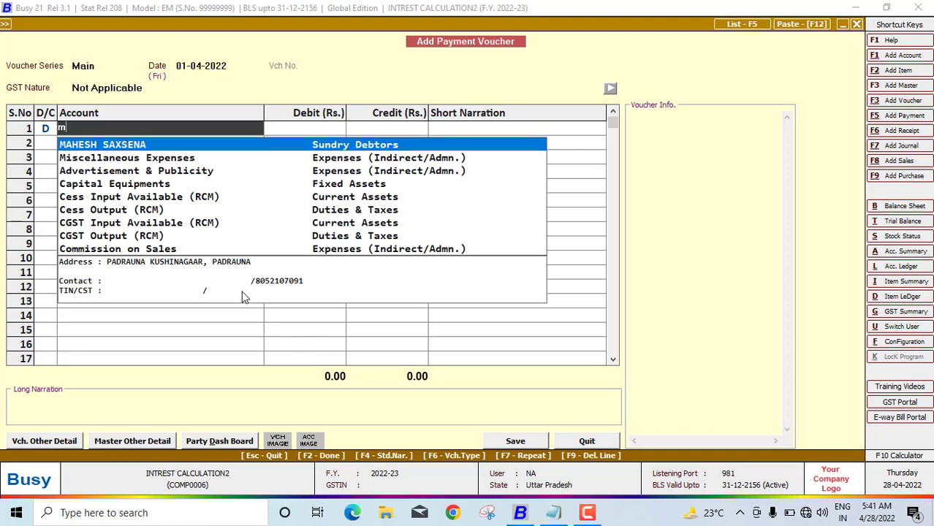
pyautogui.press('Return')
pyautogui.write('55000')
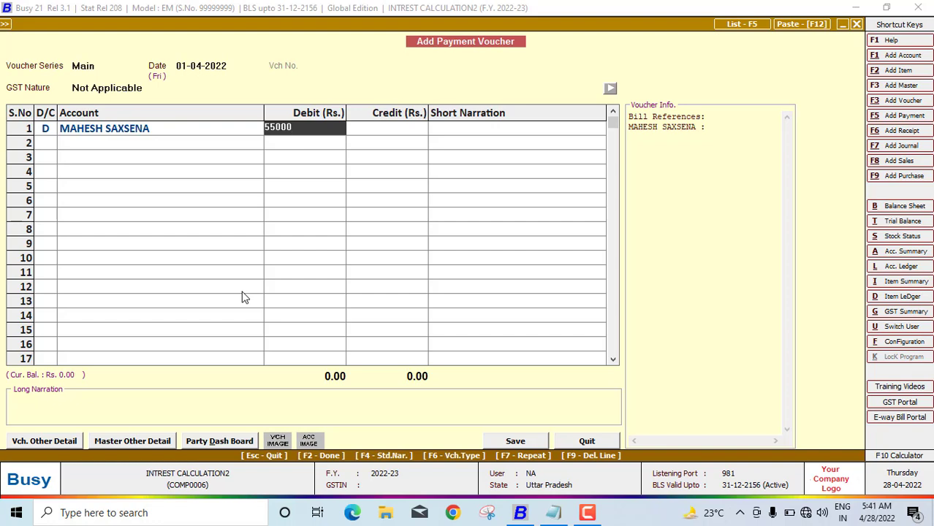
pyautogui.press('Return')
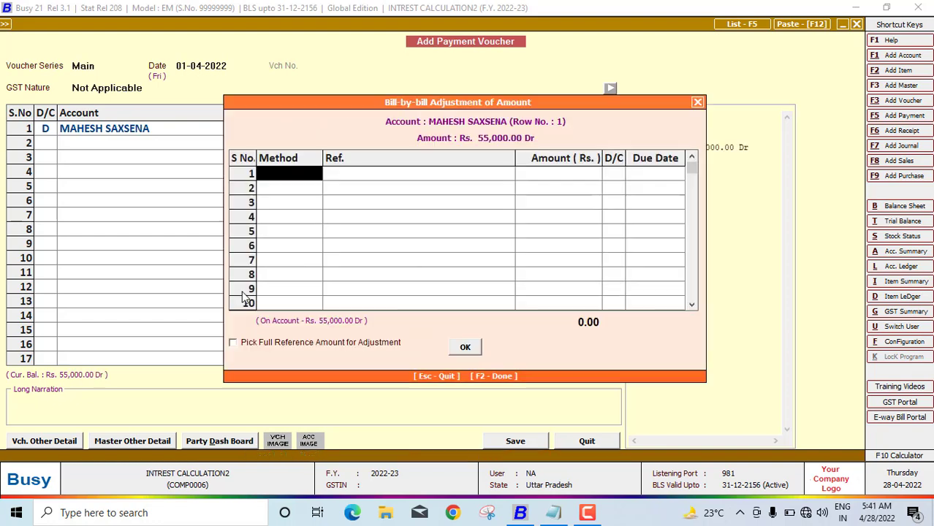
pyautogui.press('Return')
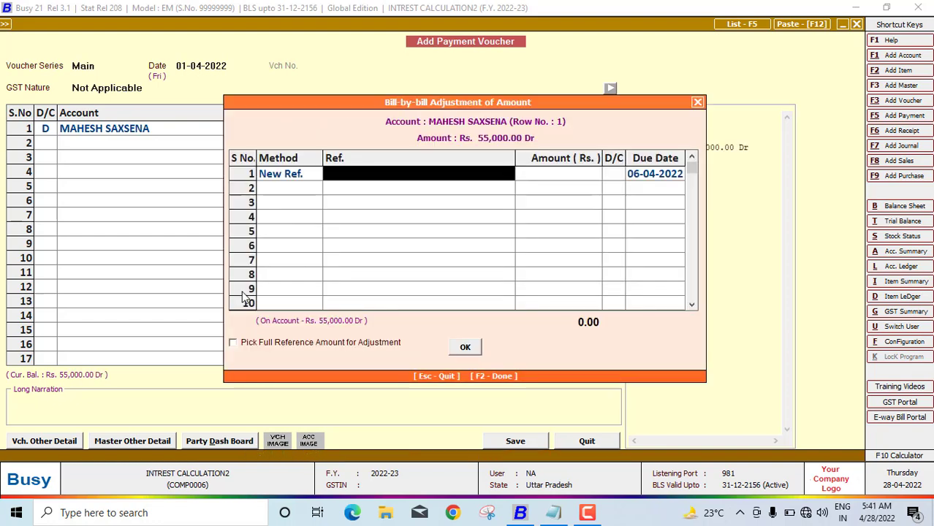
pyautogui.write('aD')
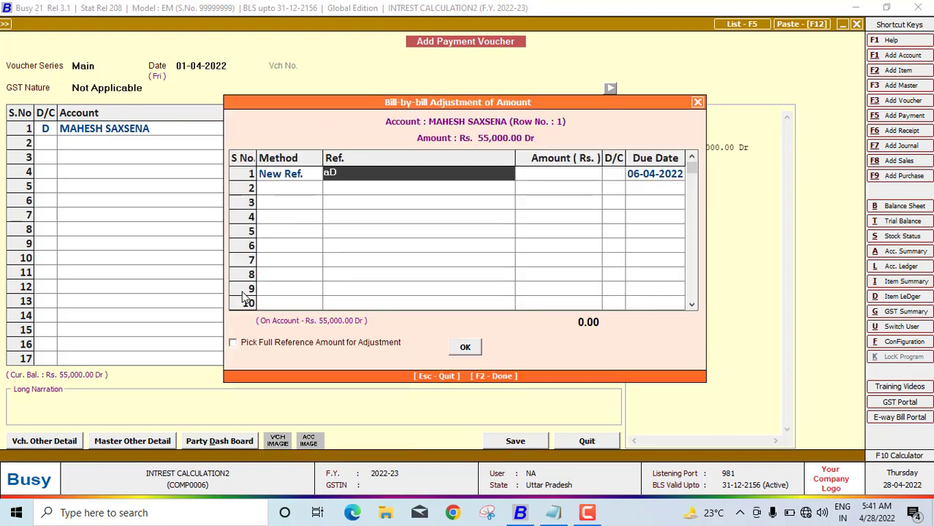
pyautogui.write('VANCE')
pyautogui.press('Return')
pyautogui.press('Return')
pyautogui.press('Return')
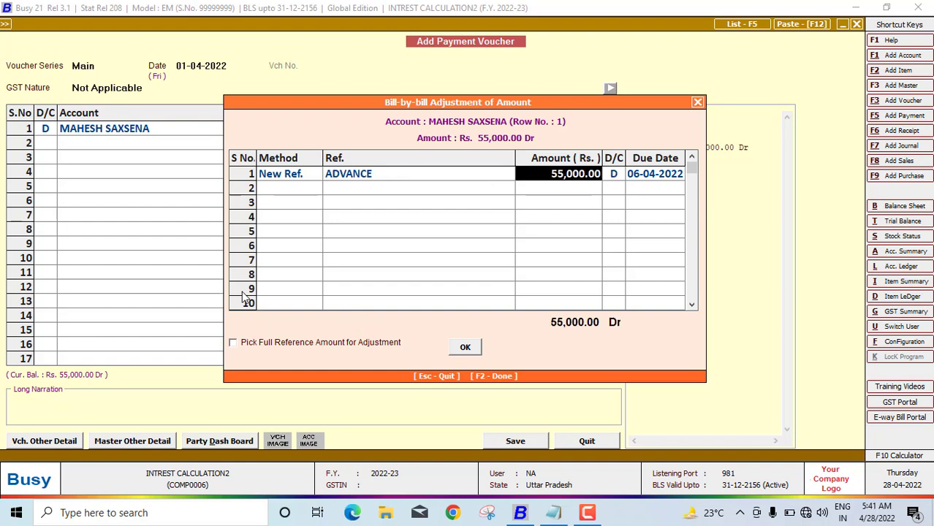
pyautogui.press('Return')
# Credit Cash 55,000.00 and save the voucher despite the negative cash warning
pyautogui.press('Return')
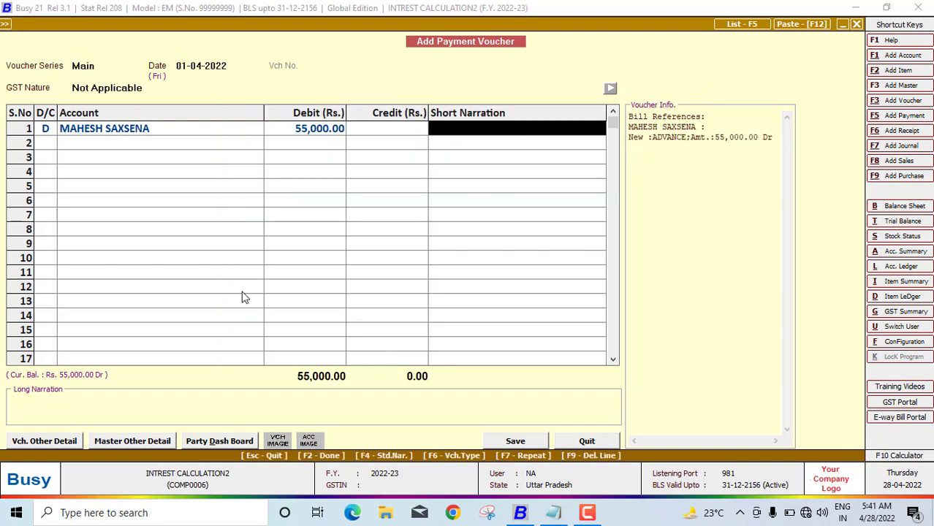
pyautogui.press('Return')
pyautogui.press('Return')
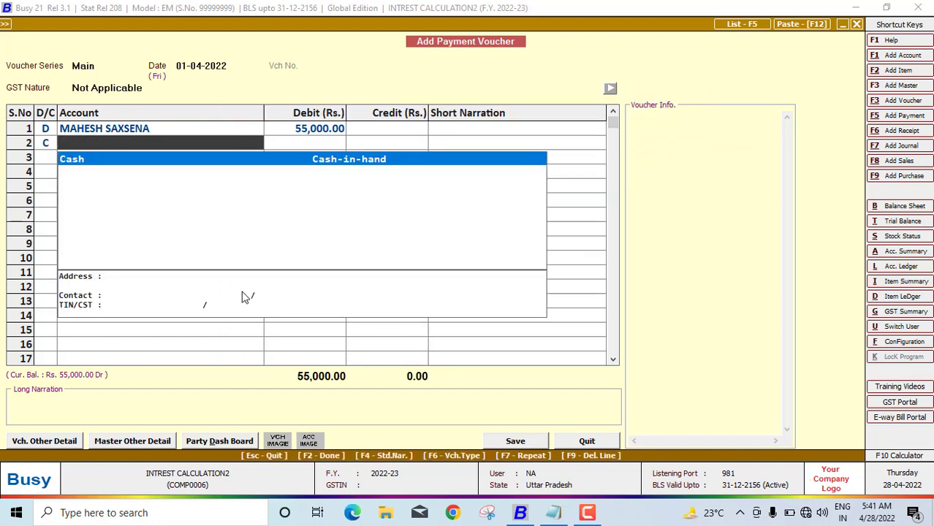
pyautogui.press('Return')
pyautogui.press('Return')
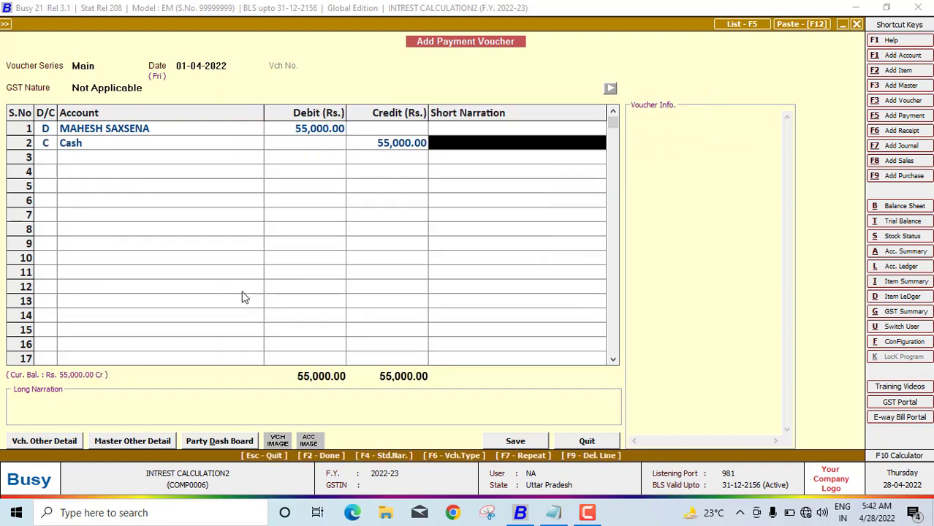
pyautogui.press('Return')
pyautogui.press('Return')
pyautogui.press('Return')
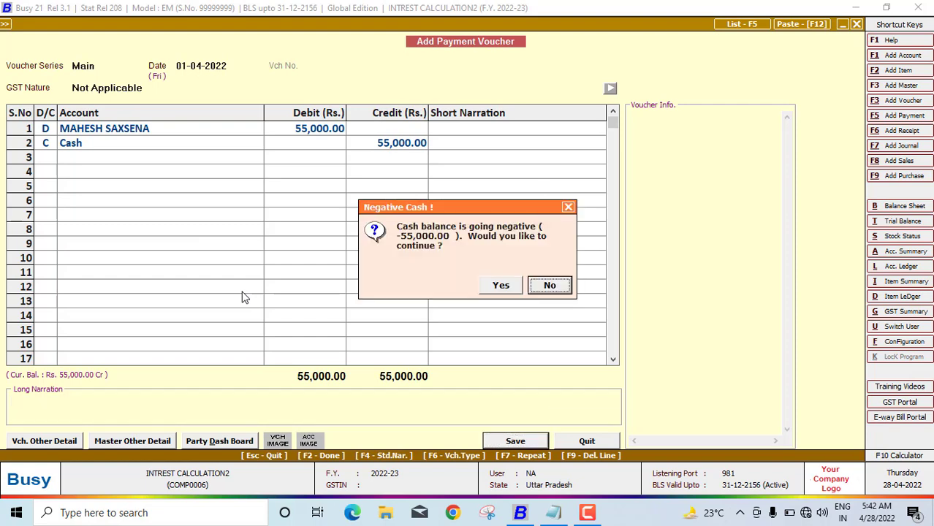
pyautogui.press('Left')
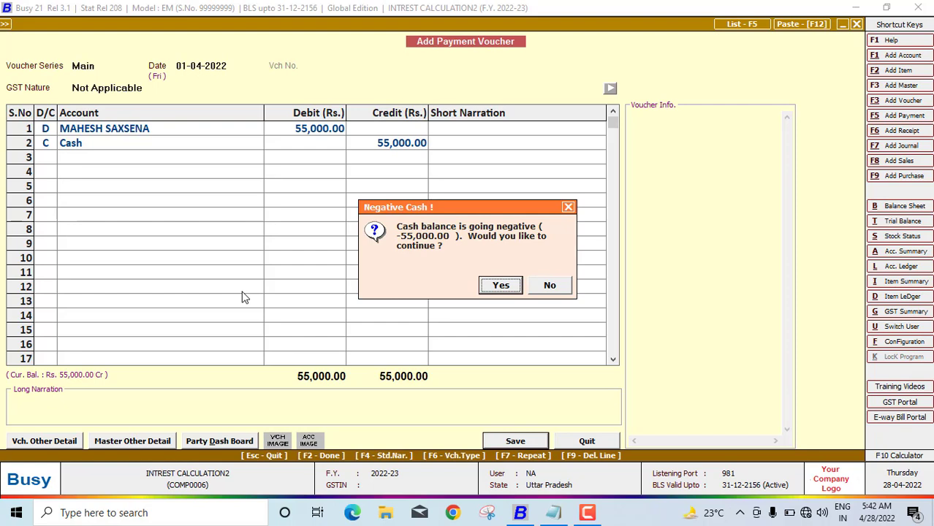
pyautogui.press('Return')
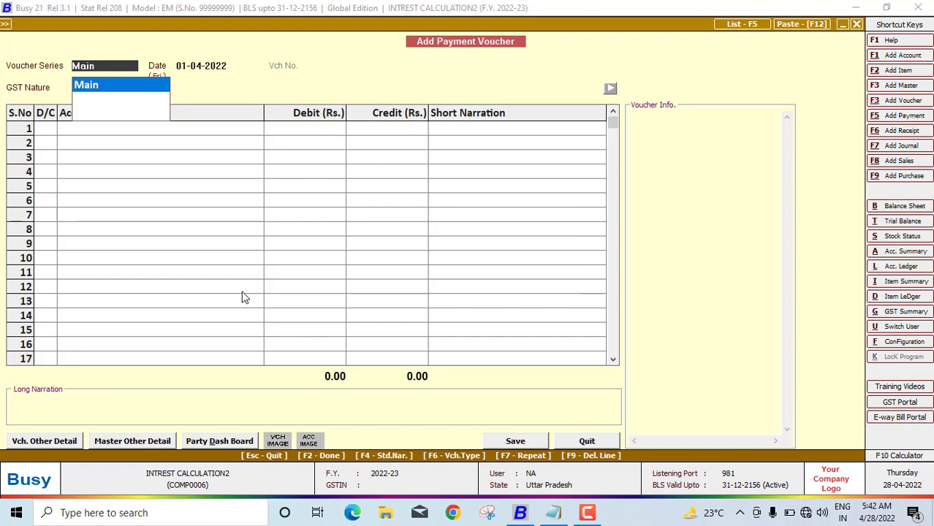
# View the customer's Account Ledger showing the 55,000.00 Dr Cash payment, then close it
pyautogui.press('Escape')
pyautogui.press('Escape')
pyautogui.press('Escape')
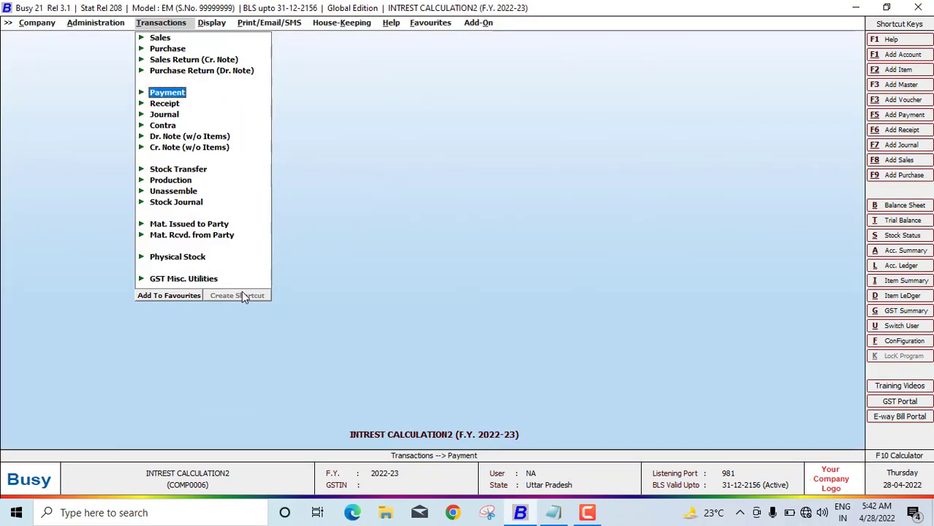
pyautogui.press('Escape')
pyautogui.press('l')
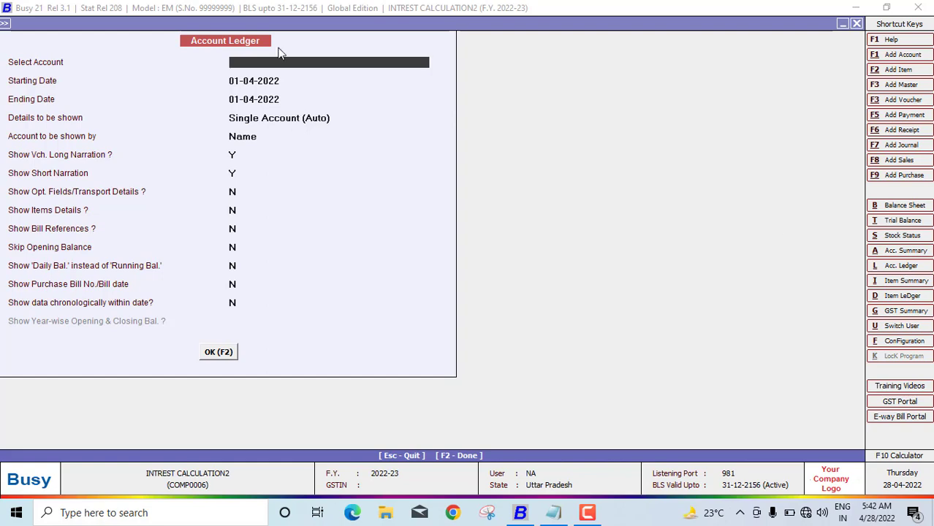
pyautogui.write('MAH')
pyautogui.press('Return')
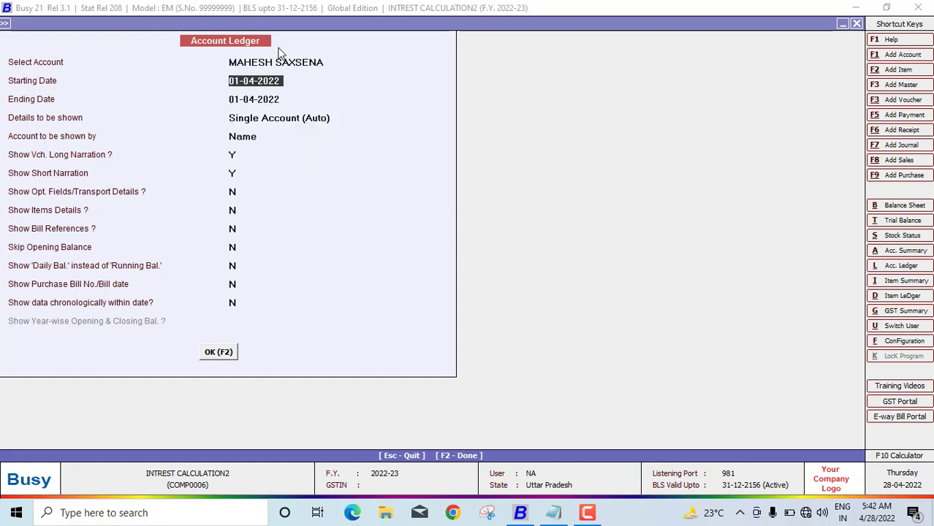
pyautogui.press('F2')
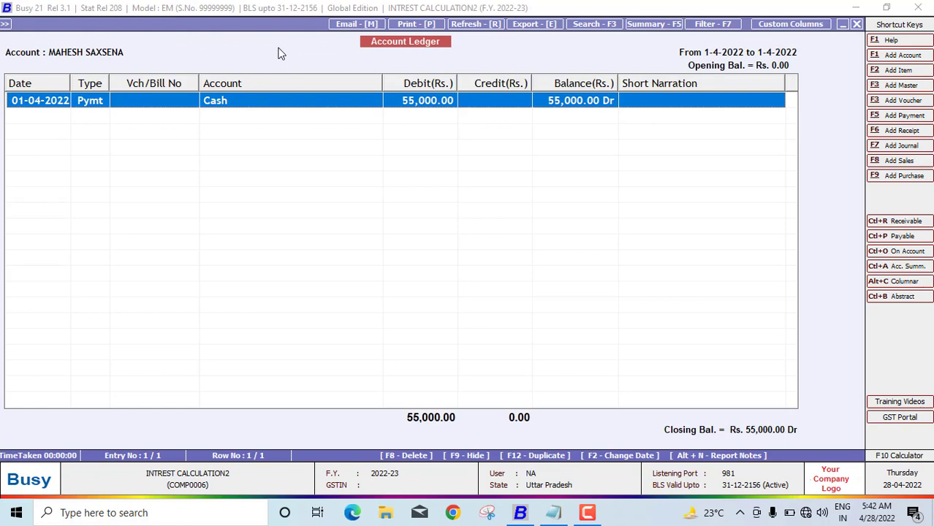
pyautogui.press('Escape')
pyautogui.press('Escape')
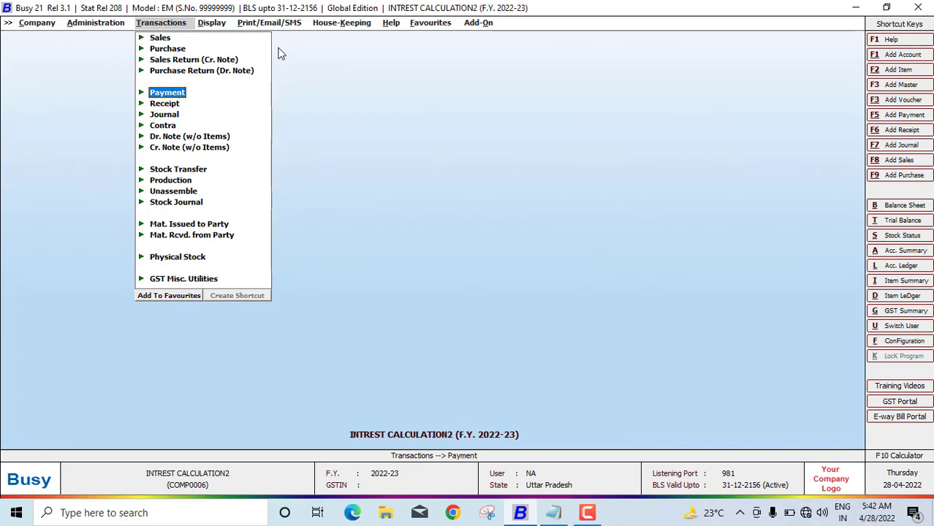
# Open Bills Receivable interest calculation for one account and pick the debtor's account
pyautogui.press('Right')
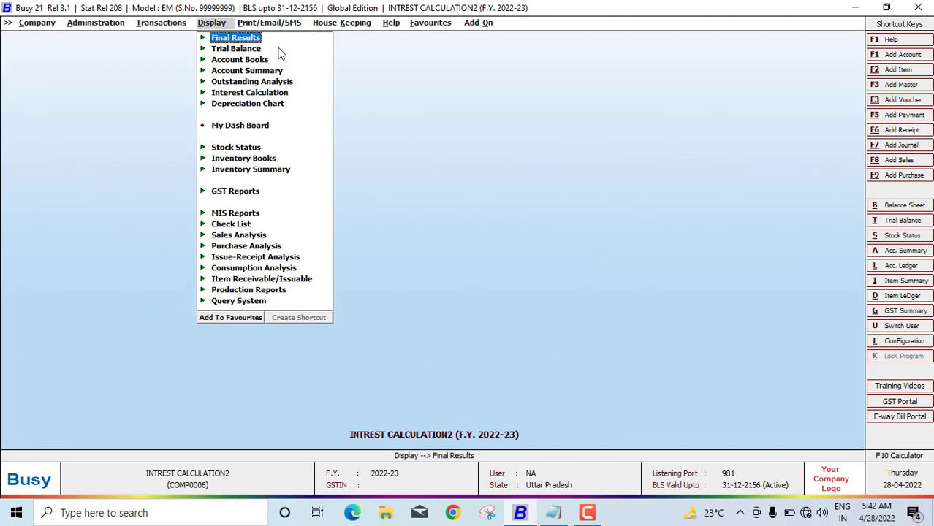
pyautogui.press('Down')
pyautogui.press('Down')
pyautogui.press('Down')
pyautogui.press('Down')
pyautogui.press('Down')
pyautogui.press('Return')
pyautogui.press('Down')
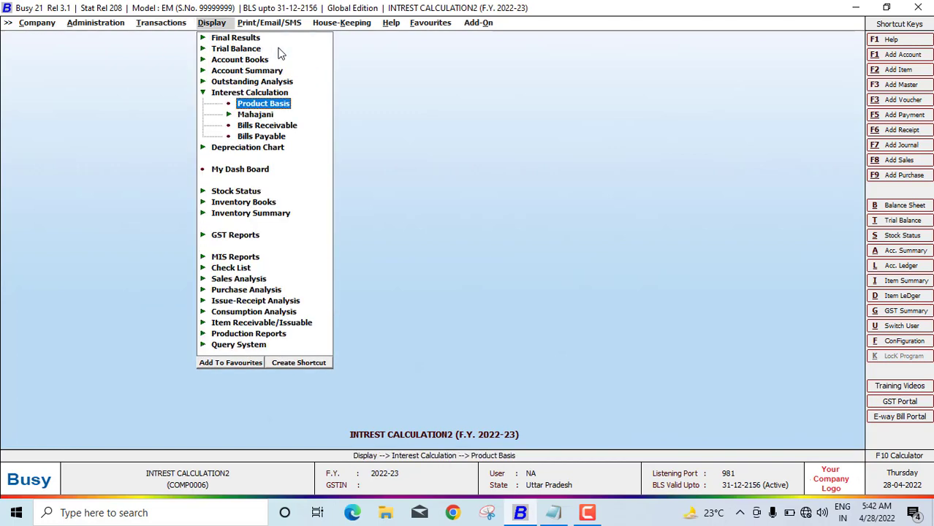
pyautogui.press('Down')
pyautogui.press('Down')
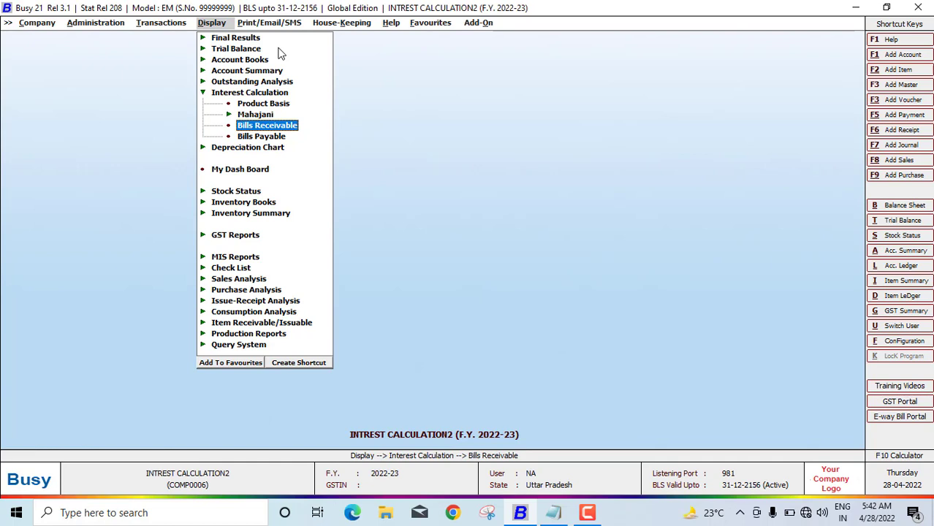
pyautogui.press('Return')
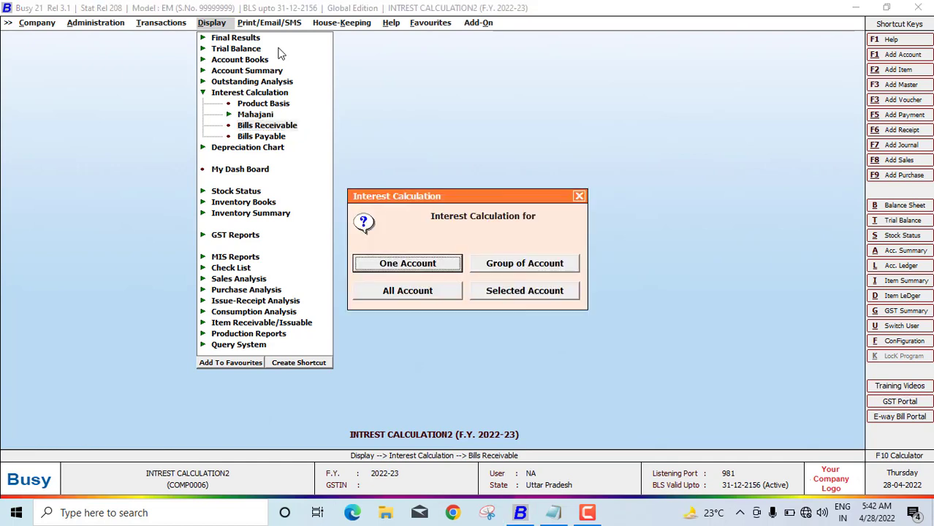
pyautogui.press('Return')
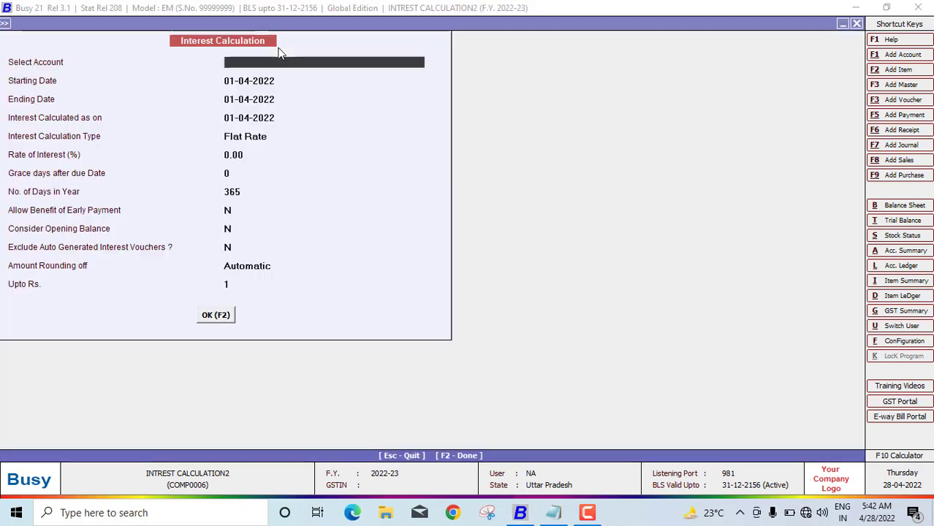
pyautogui.write('ma')
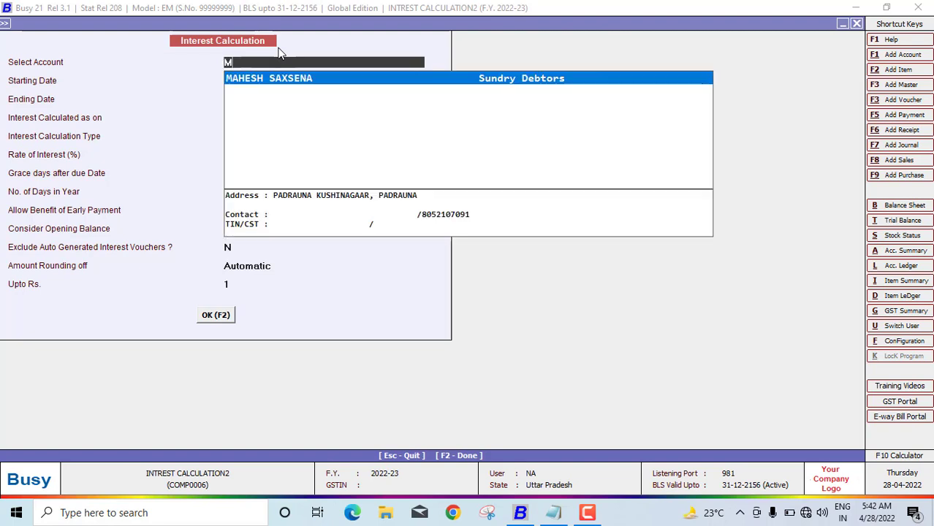
pyautogui.press('Return')
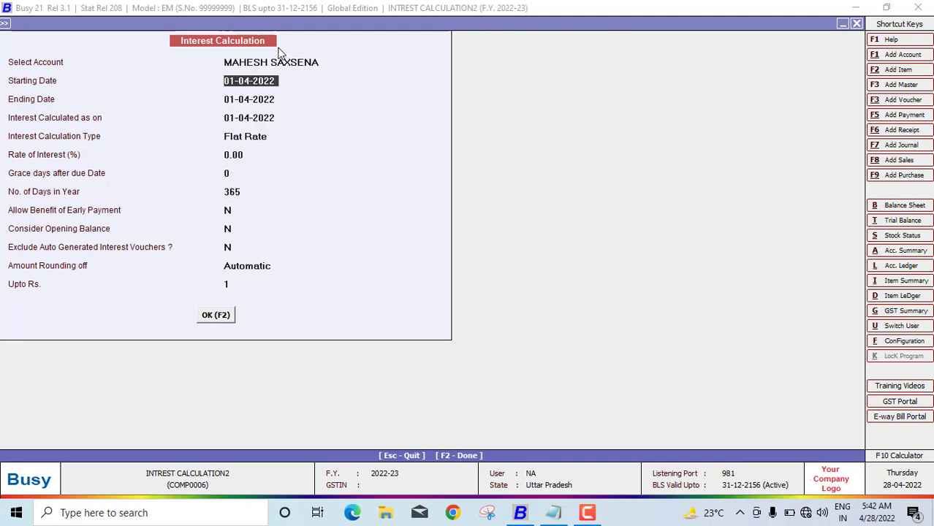
# Calculate to 31-07-2022 at a 7.50% flat rate, zero grace days and 30-day year
pyautogui.press('Return')
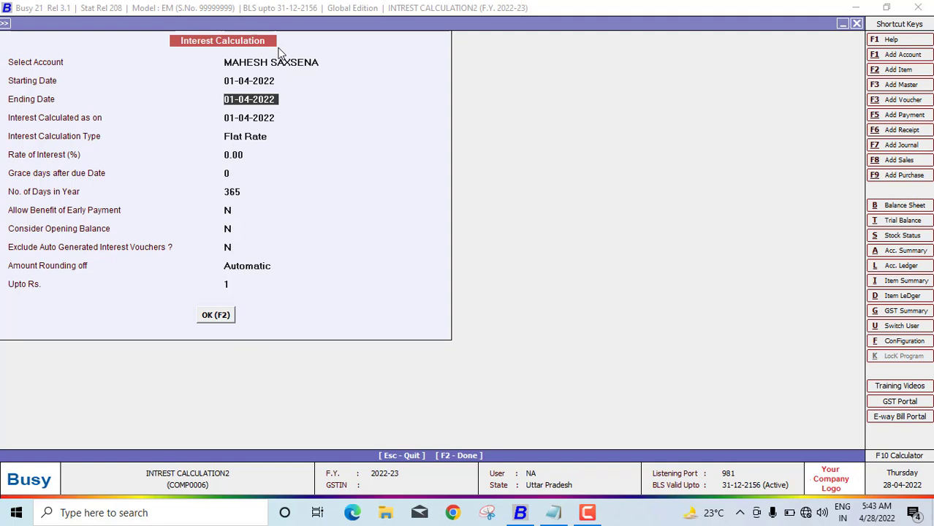
pyautogui.write('31-07-2022')
pyautogui.press('Return')
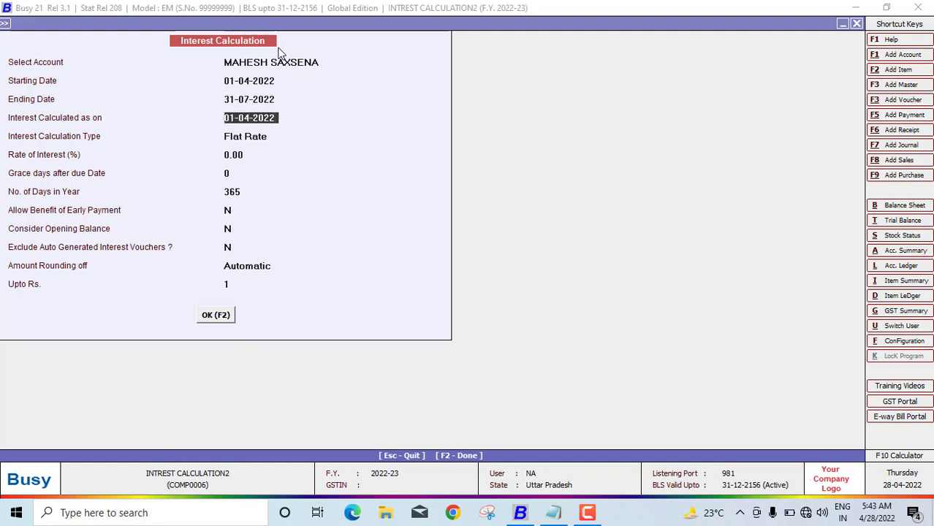
pyautogui.write('31-07-2022')
pyautogui.press('Return')
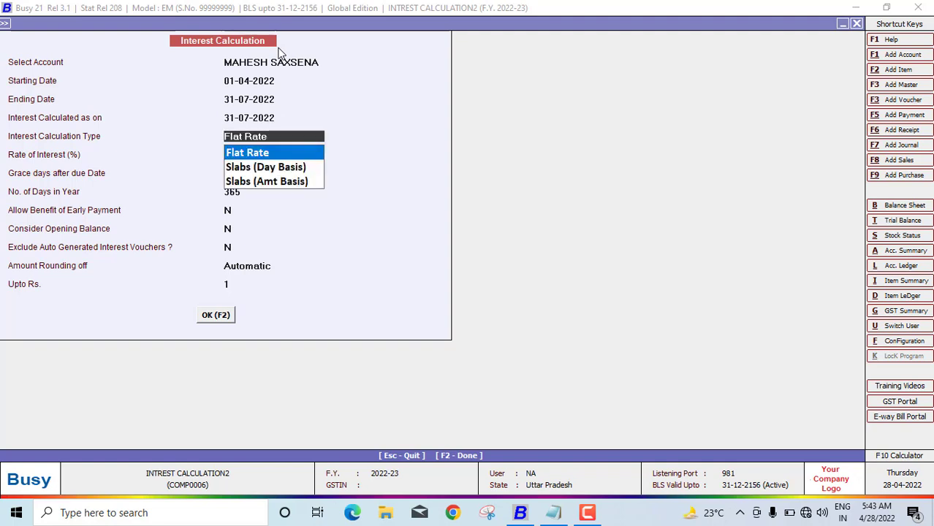
pyautogui.press('Return')
pyautogui.write('7.5')
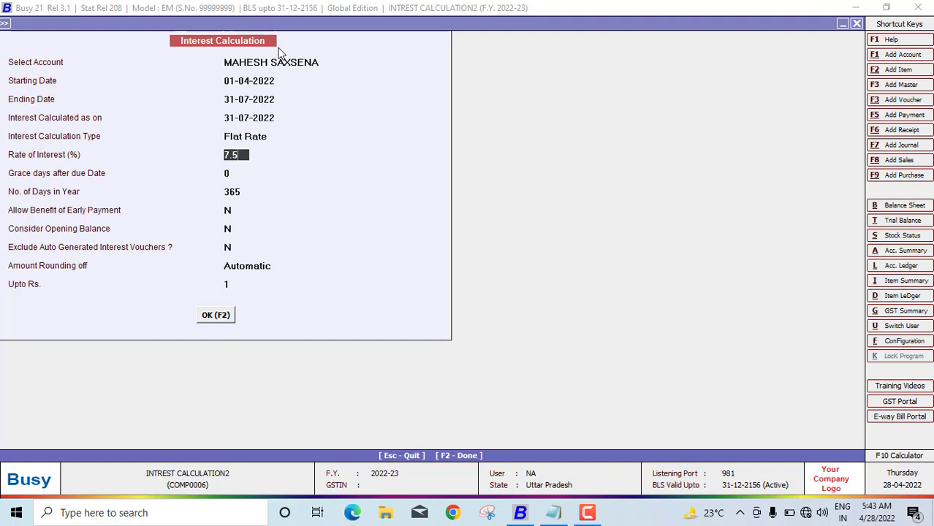
pyautogui.press('Return')
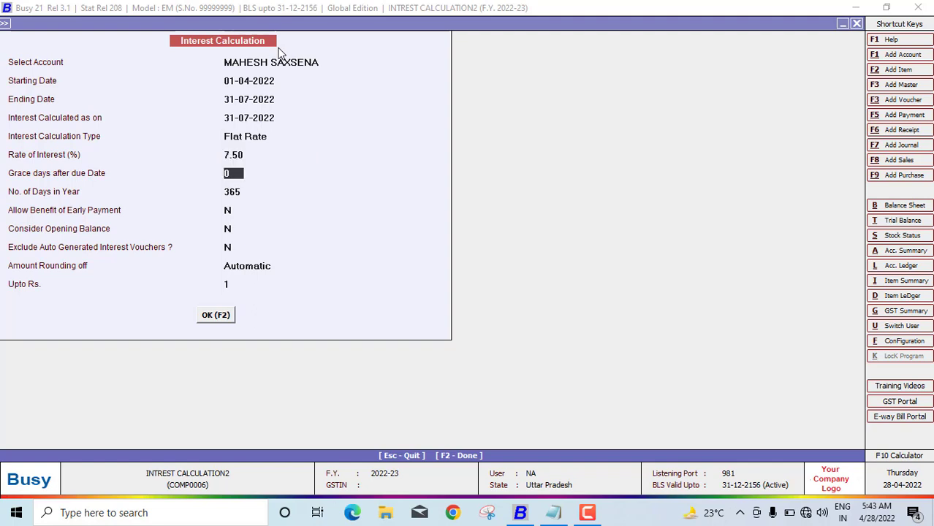
pyautogui.press('Return')
pyautogui.write('3')
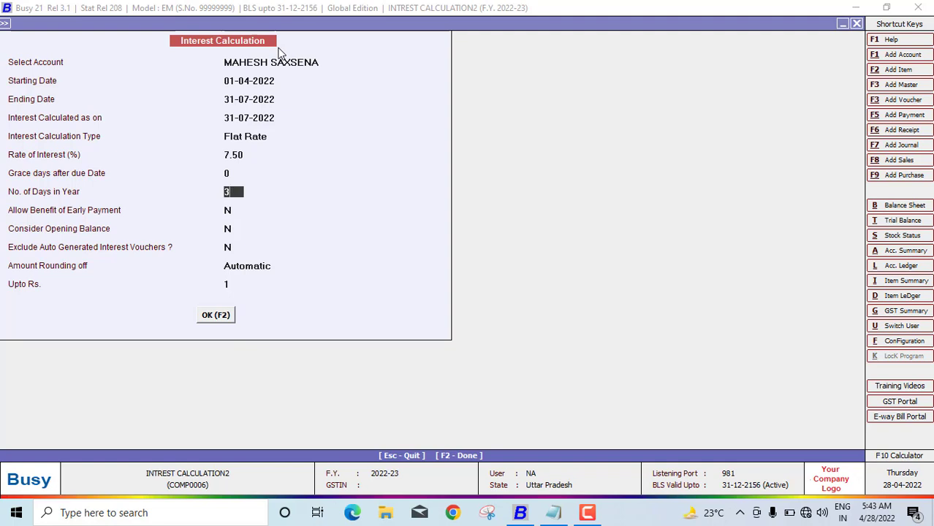
pyautogui.write('0')
pyautogui.press('Return')
pyautogui.press('Return')
pyautogui.press('Return')
pyautogui.press('Return')
pyautogui.press('Return')
pyautogui.press('Return')
pyautogui.press('Return')
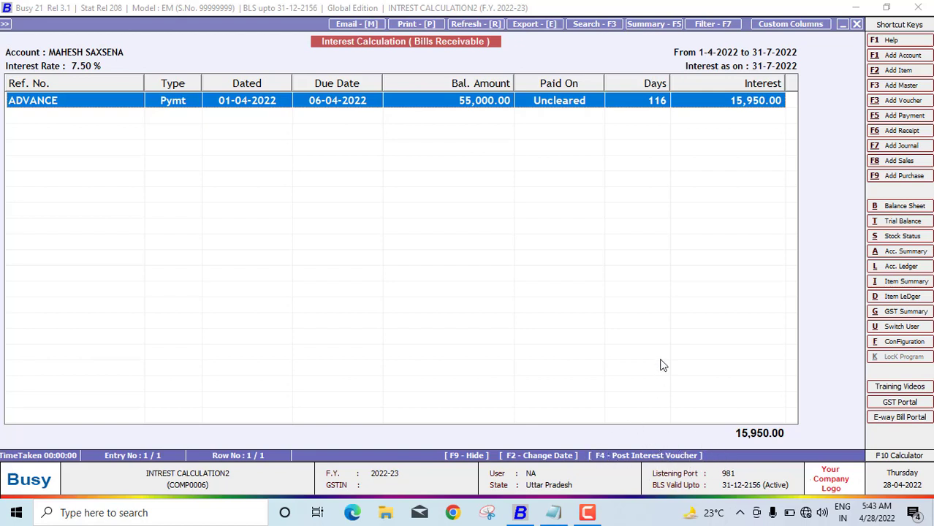
# Post the interest as a Main series voucher dated 31-07-2022 to new Income (Indirect) account INTREST INWARD
pyautogui.press('F4')
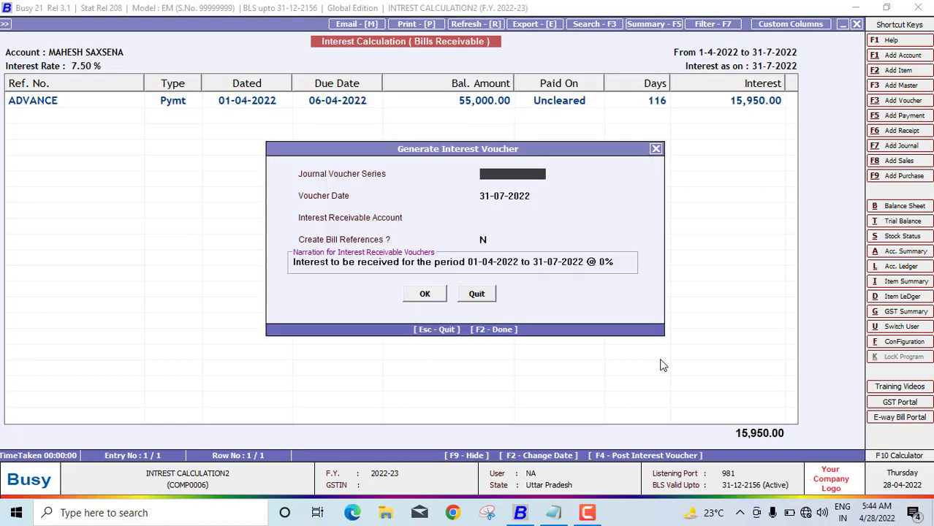
pyautogui.press('Return')
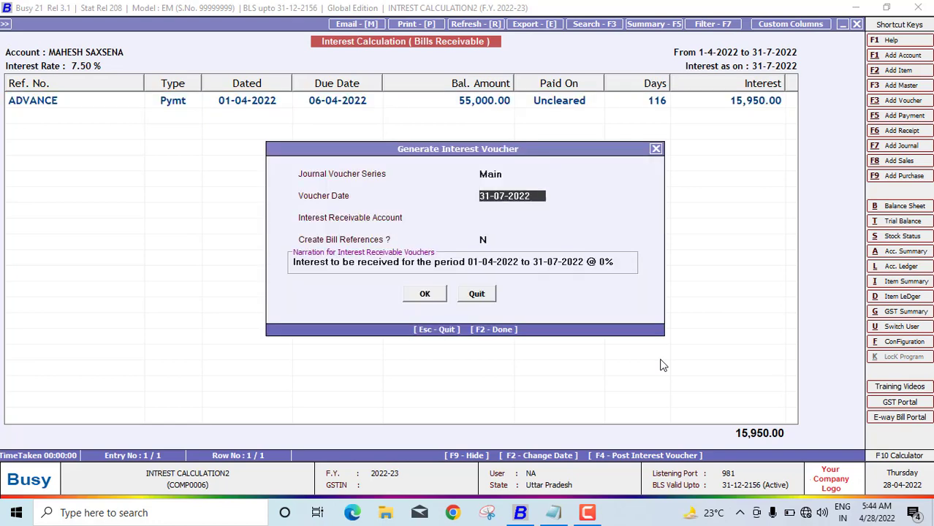
pyautogui.press('Return')
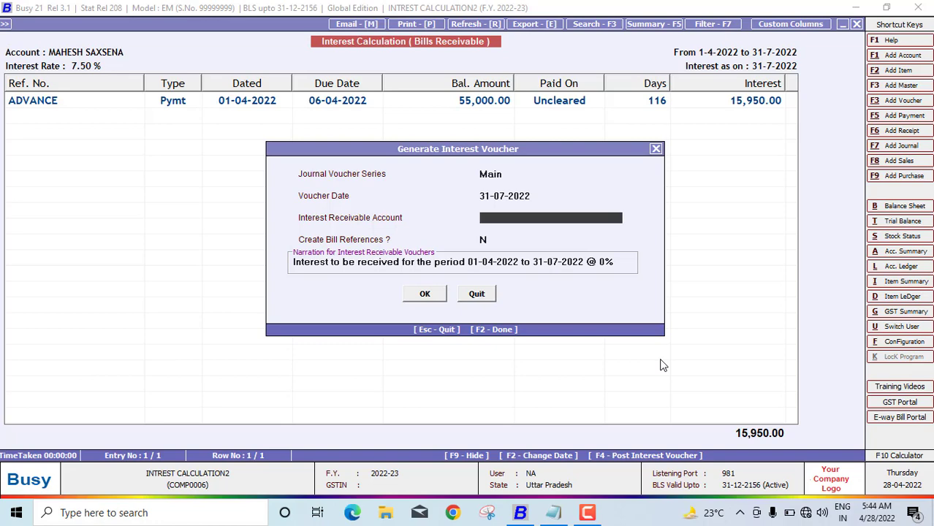
pyautogui.press('F3')
pyautogui.write('INTRE')
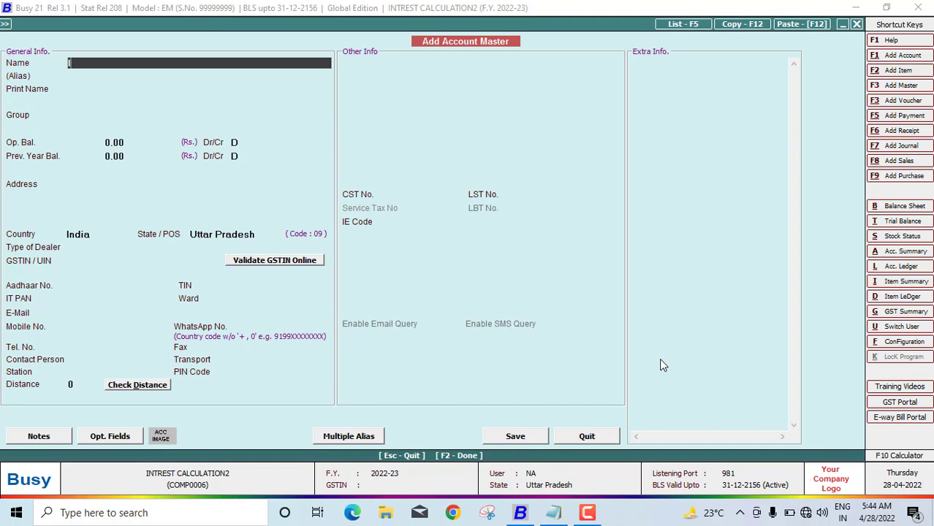
pyautogui.write('ST INWARD')
pyautogui.press('Return')
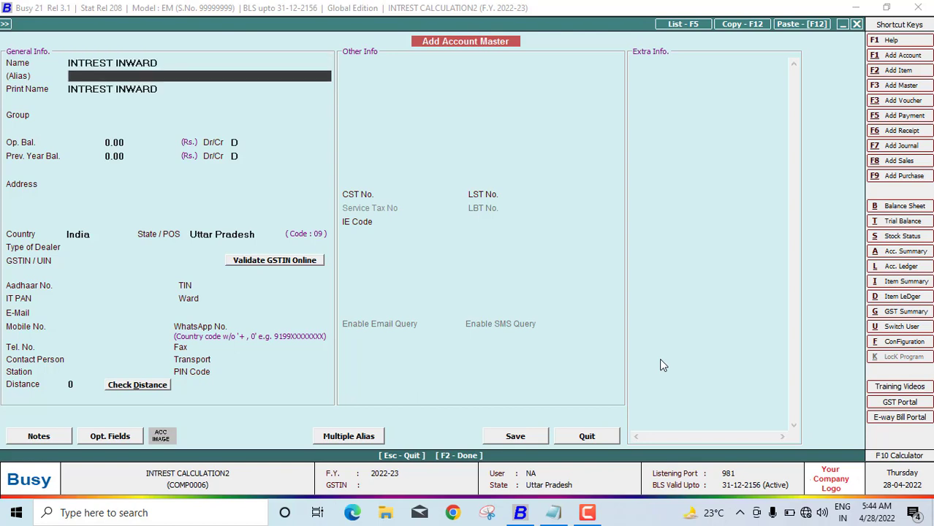
pyautogui.press('Return')
pyautogui.press('Return')
pyautogui.write('IN')
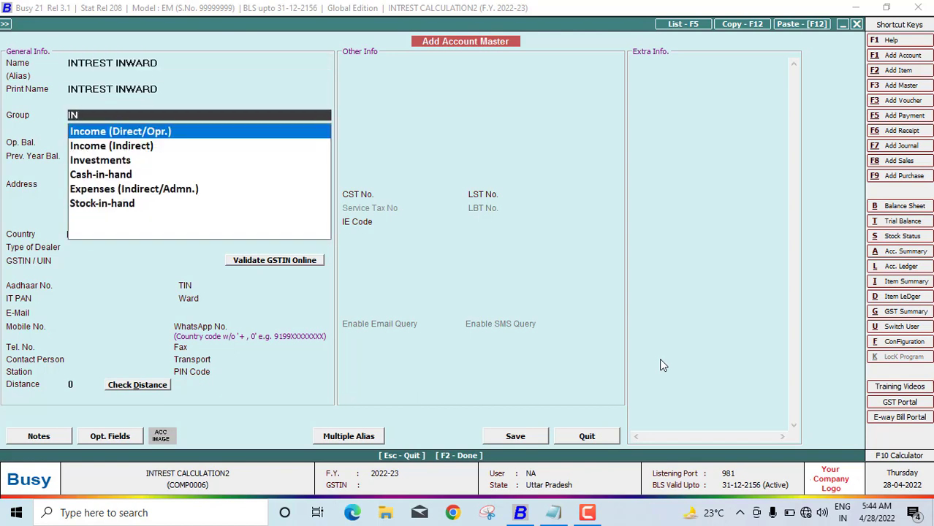
pyautogui.press('Down')
pyautogui.press('Return')
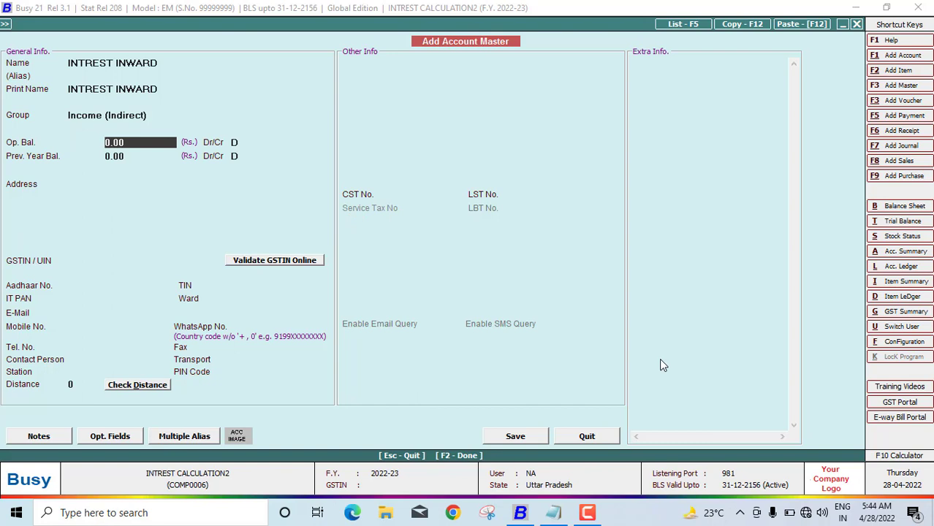
pyautogui.press('F2')
pyautogui.press('Return')
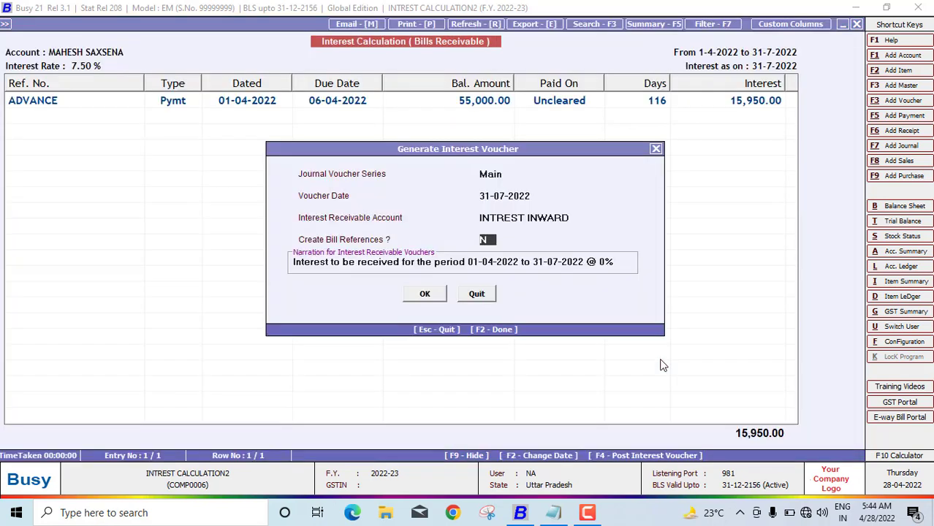
# Correct the narration rate to 7.5, generate the interest voucher, and close the report
pyautogui.press('Return')
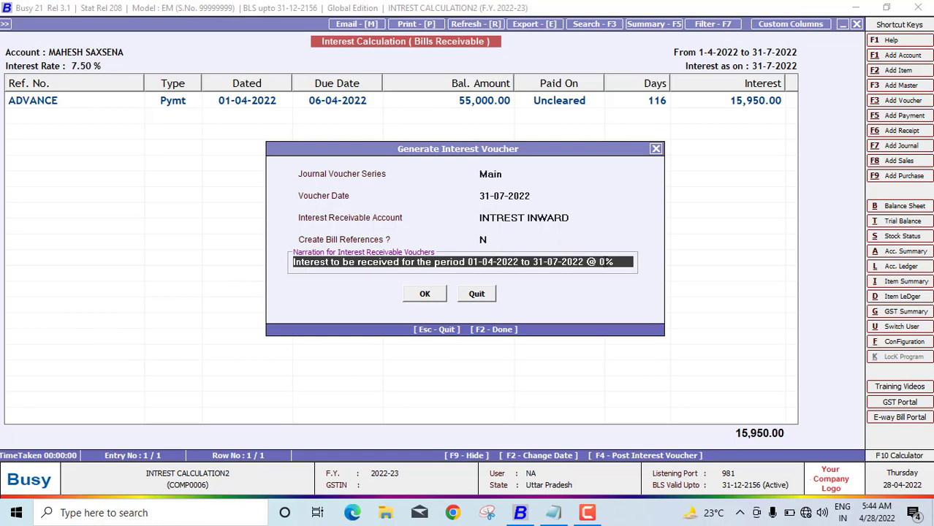
pyautogui.click(606, 262)
pyautogui.press('BackSpace')
pyautogui.write('7.5')
pyautogui.click(423, 298)
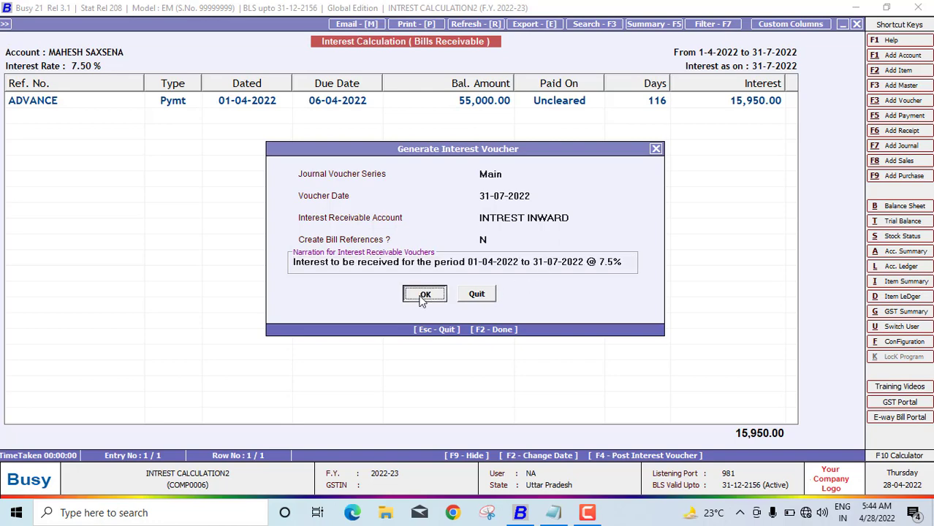
pyautogui.click(493, 288)
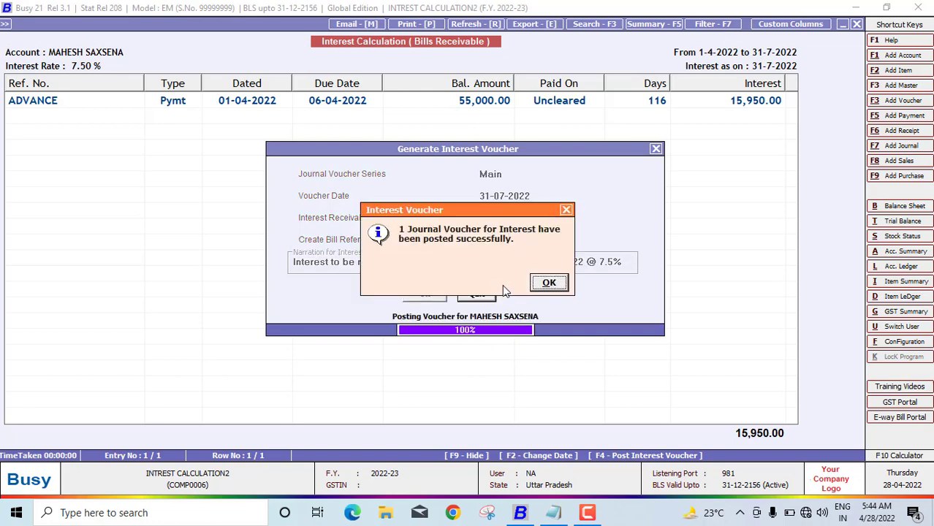
pyautogui.click(548, 282)
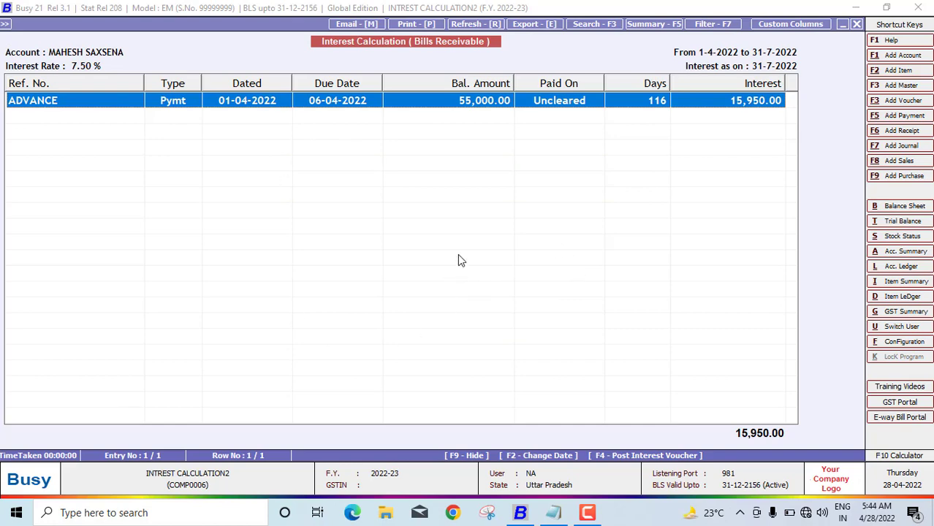
pyautogui.press('Escape')
pyautogui.press('Escape')
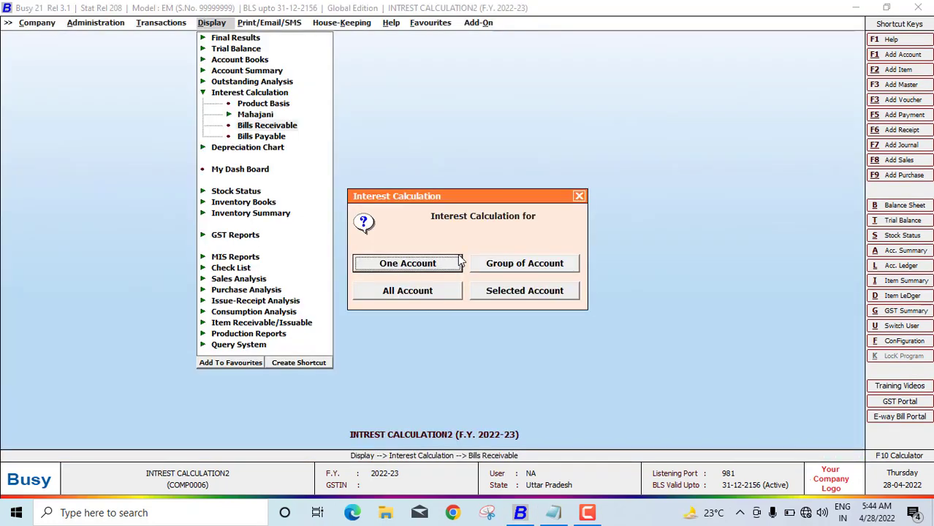
pyautogui.press('Escape')
pyautogui.press('Escape')
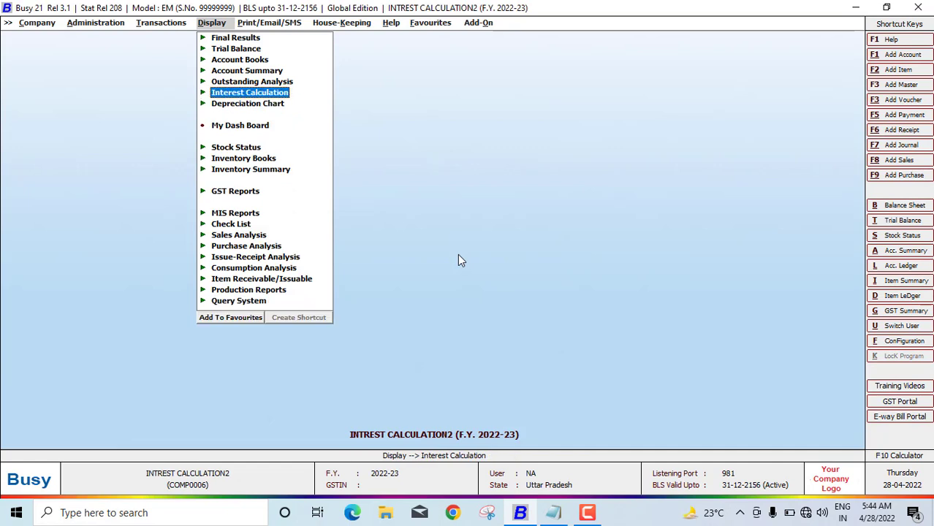
# View the customer's ledger from 01-04-2022, showing 15,950.00 interest and a 70,950.00 Dr balance
pyautogui.press('l')
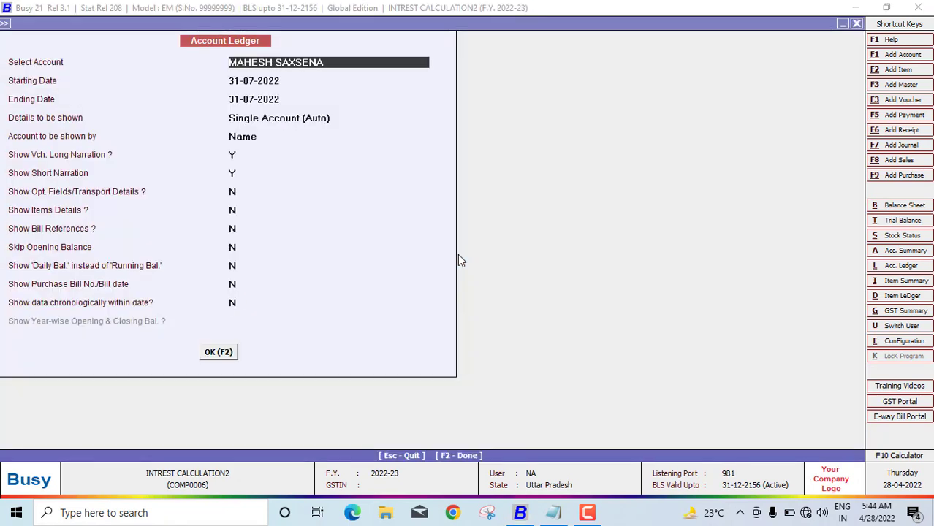
pyautogui.press('F2')
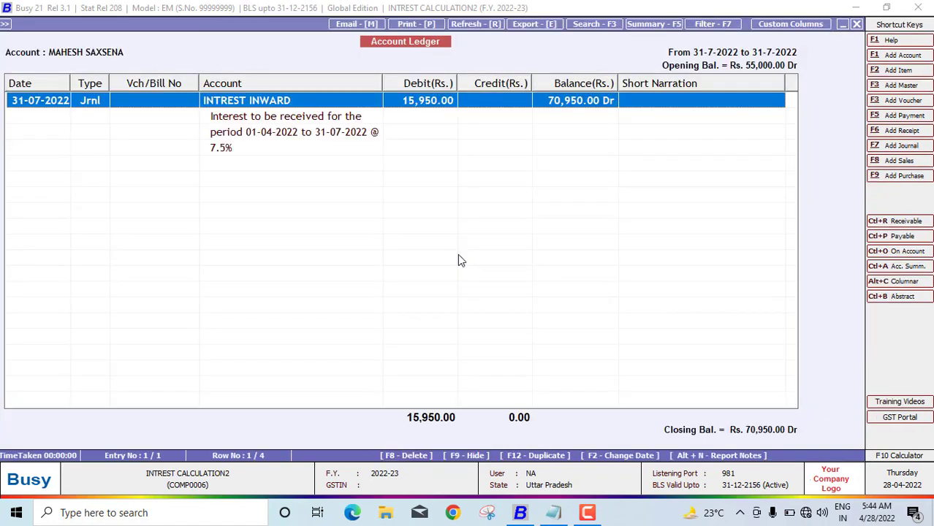
pyautogui.press('Escape')
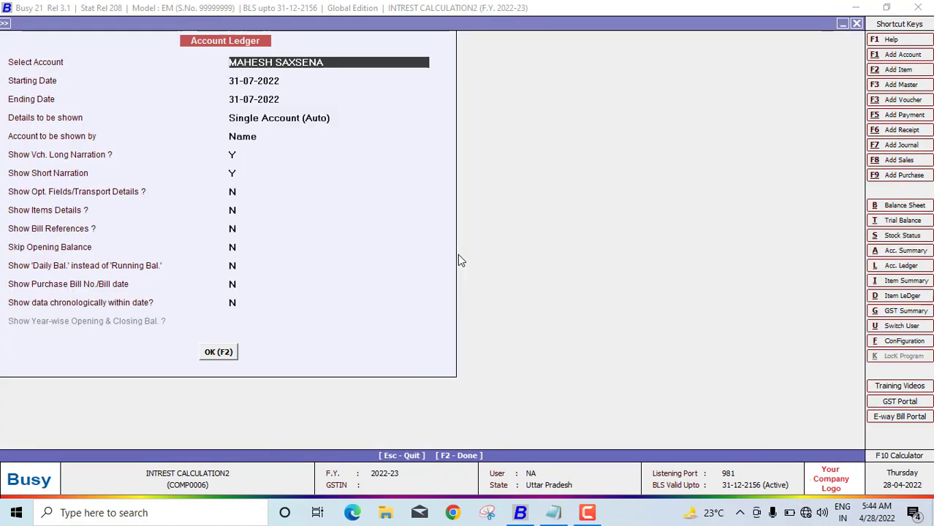
pyautogui.press('Return')
pyautogui.write('01-04')
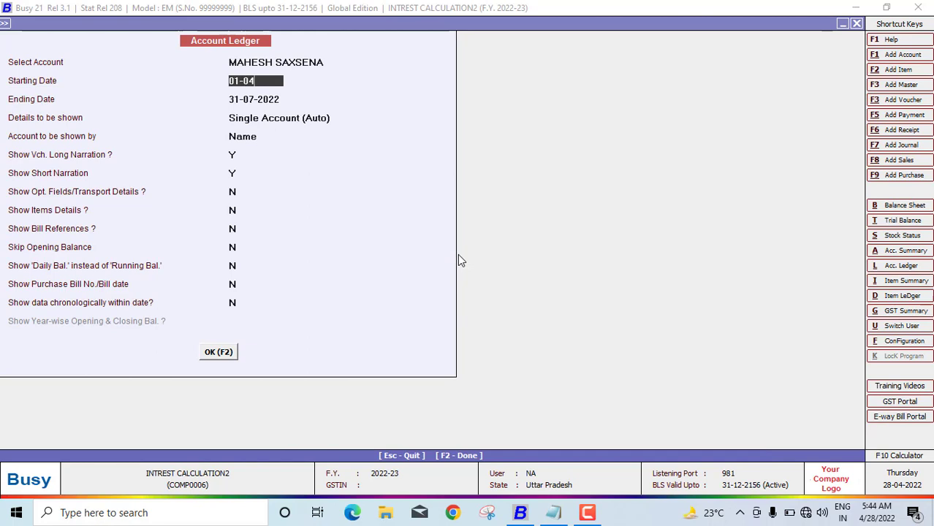
pyautogui.write('-2022')
pyautogui.press('Return')
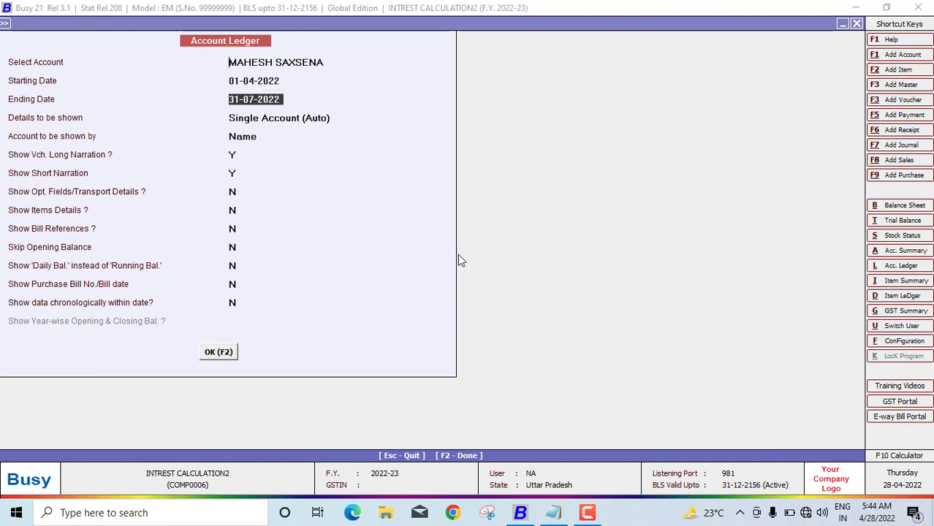
pyautogui.press('F2')
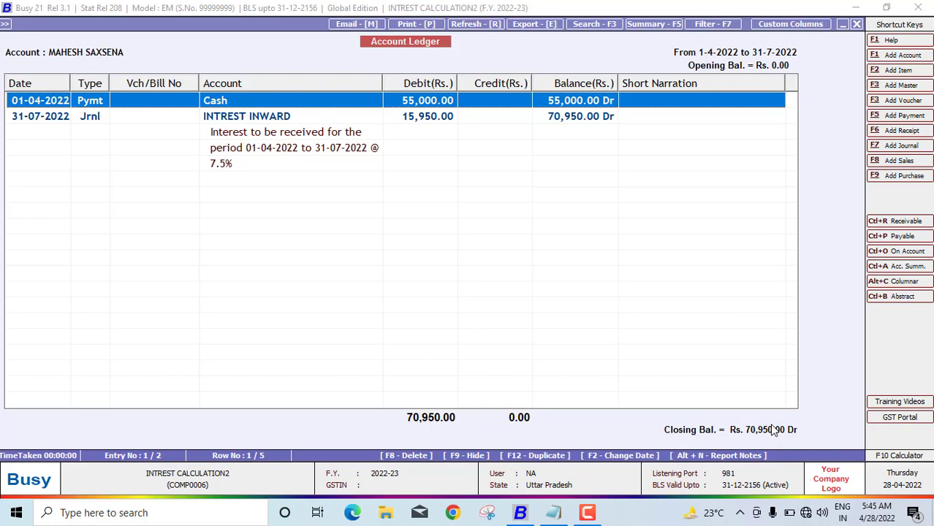
pyautogui.press('Escape')
pyautogui.press('Escape')
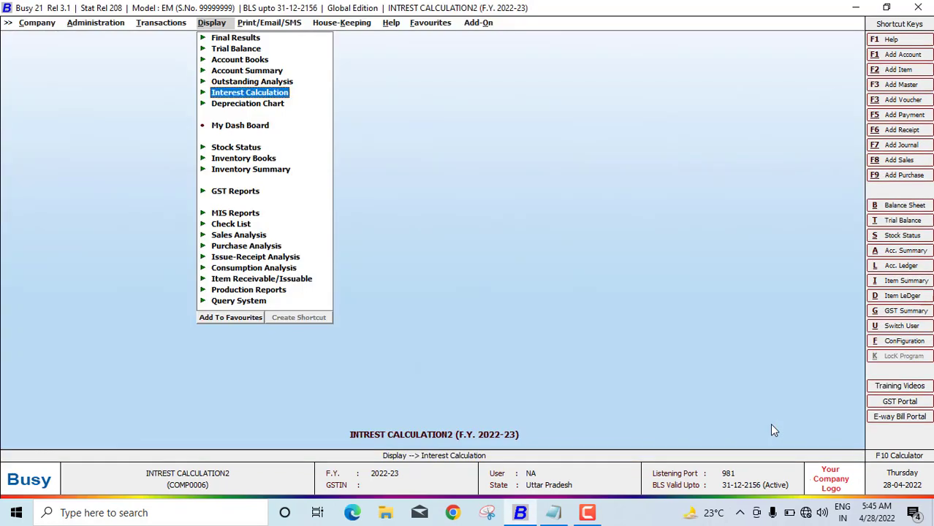
pyautogui.press('Escape')
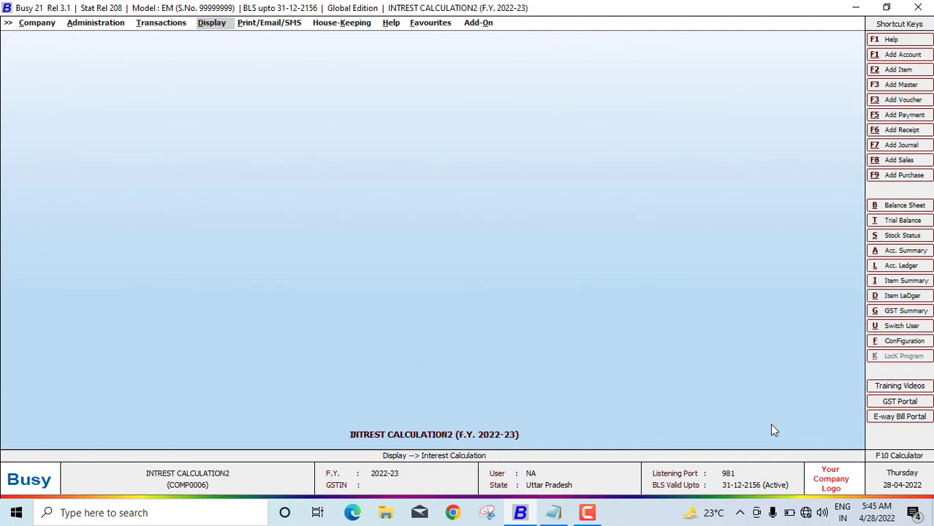
# Start a new Main series sales voucher dated 01-08-2022
pyautogui.press('Left')
pyautogui.press('Down')
pyautogui.press('Up')
pyautogui.press('Up')
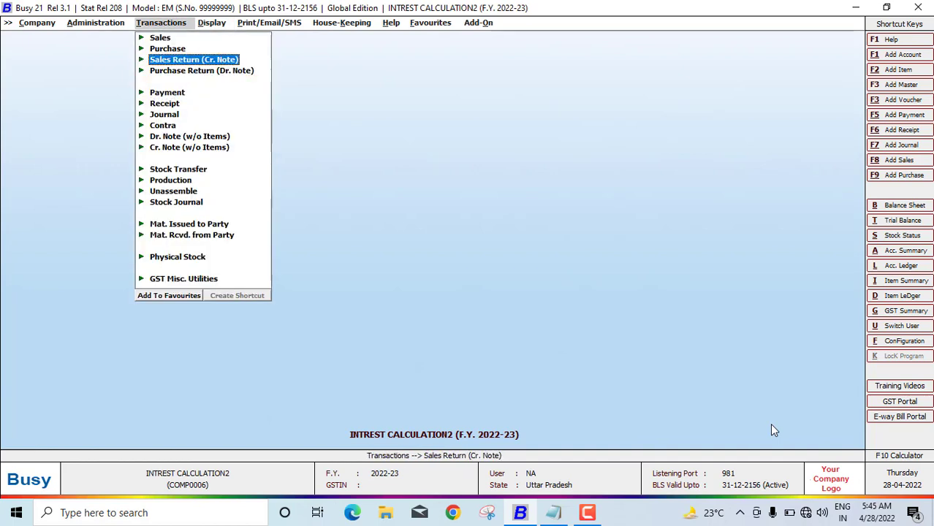
pyautogui.press('Up')
pyautogui.press('Up')
pyautogui.press('Return')
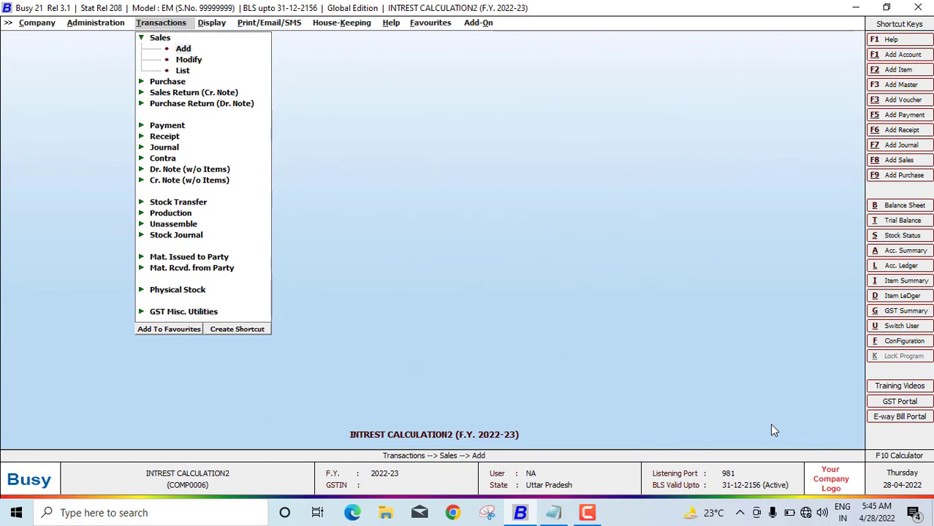
pyautogui.press('Return')
pyautogui.press('Return')
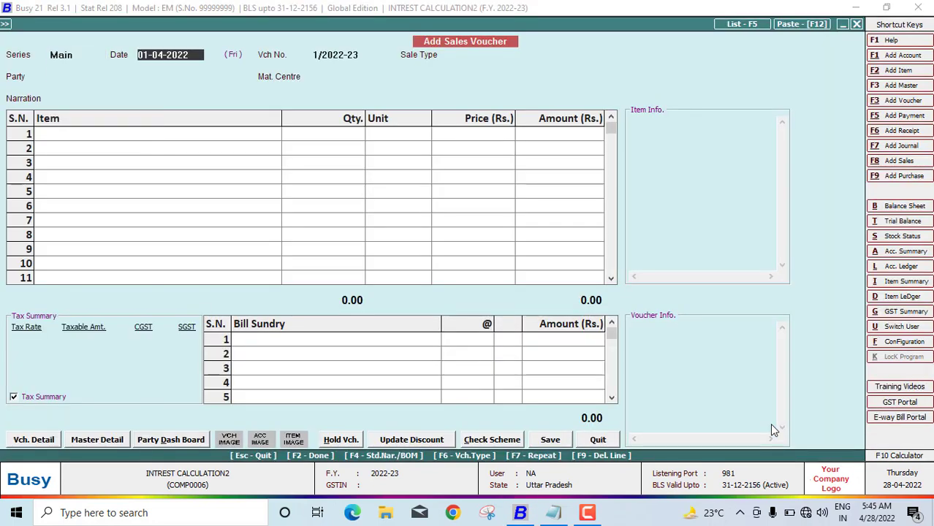
pyautogui.write('01-08-2022')
pyautogui.press('Return')
# Choose sale type L/GST-TaxIncl and the customer as party, then begin creating a new item
pyautogui.write('L')
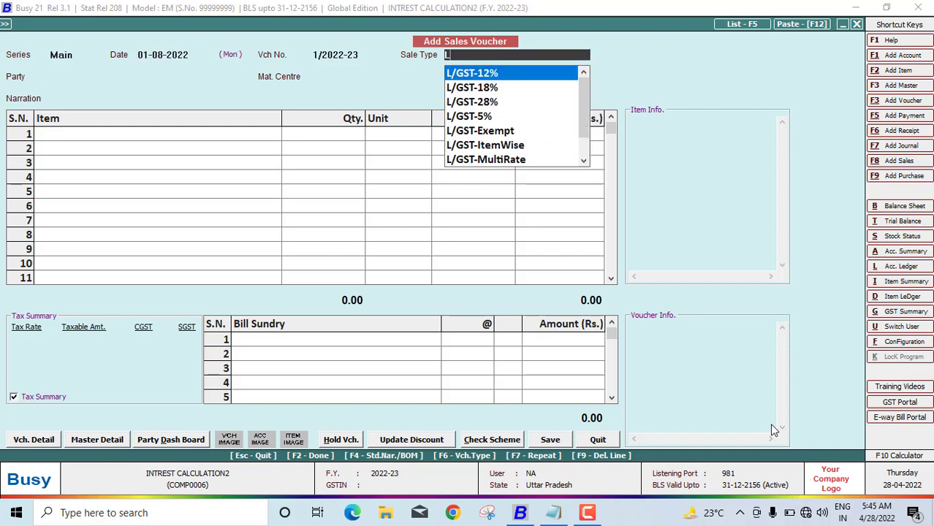
pyautogui.press('Down')
pyautogui.press('Down')
pyautogui.press('Down')
pyautogui.press('Down')
pyautogui.press('Down')
pyautogui.press('Down')
pyautogui.press('Down')
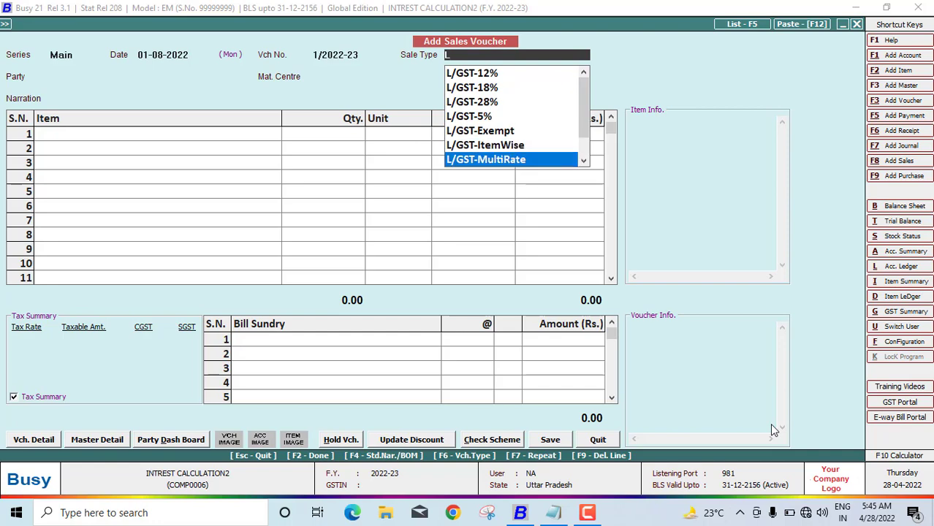
pyautogui.press('Down')
pyautogui.press('Down')
pyautogui.press('Return')
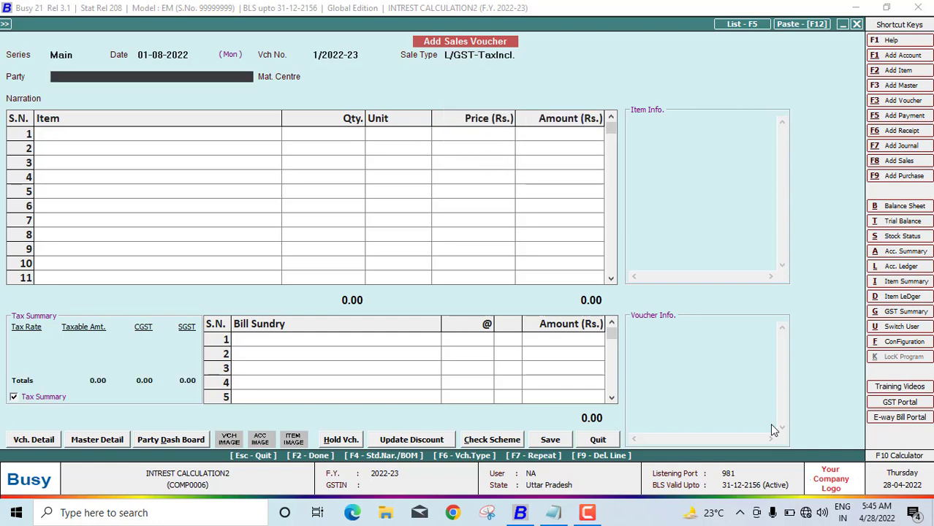
pyautogui.press('Down')
pyautogui.press('Down')
pyautogui.press('Return')
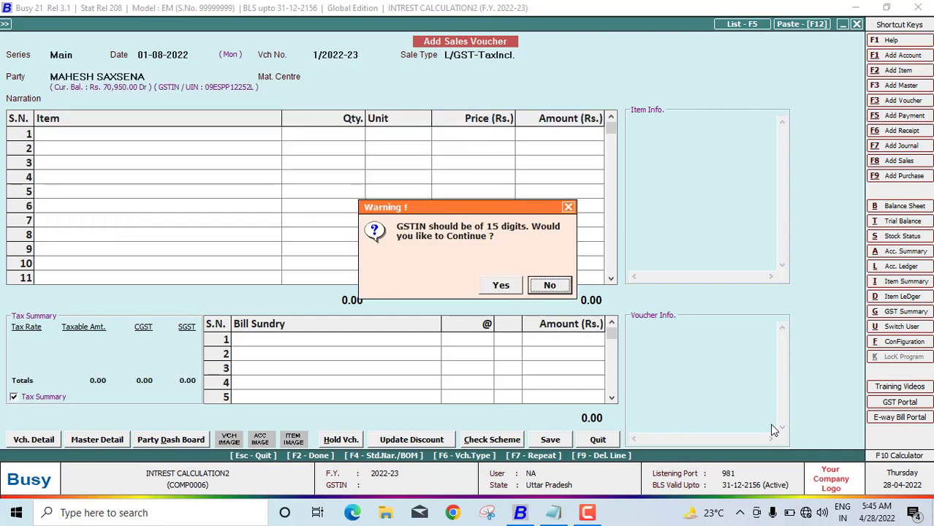
pyautogui.press('Left')
pyautogui.press('Return')
pyautogui.press('Return')
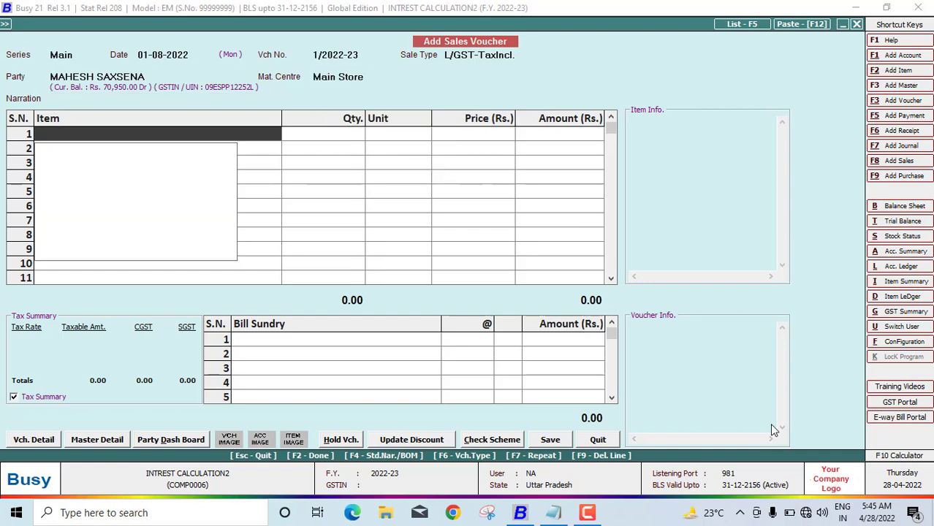
pyautogui.press('F2')
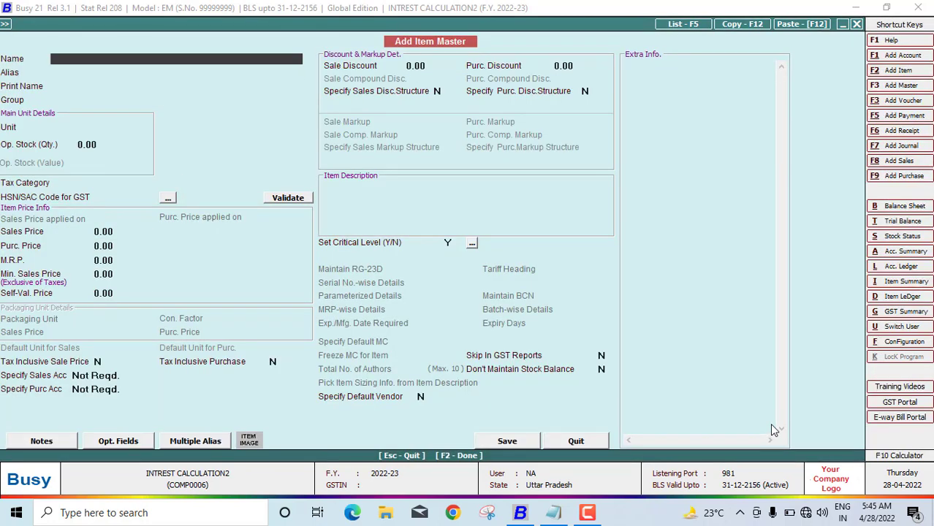
# Enter the new item name KEYBOARD, with group General and unit Pcs
pyautogui.write('KEYBOARD')
pyautogui.press('Return')
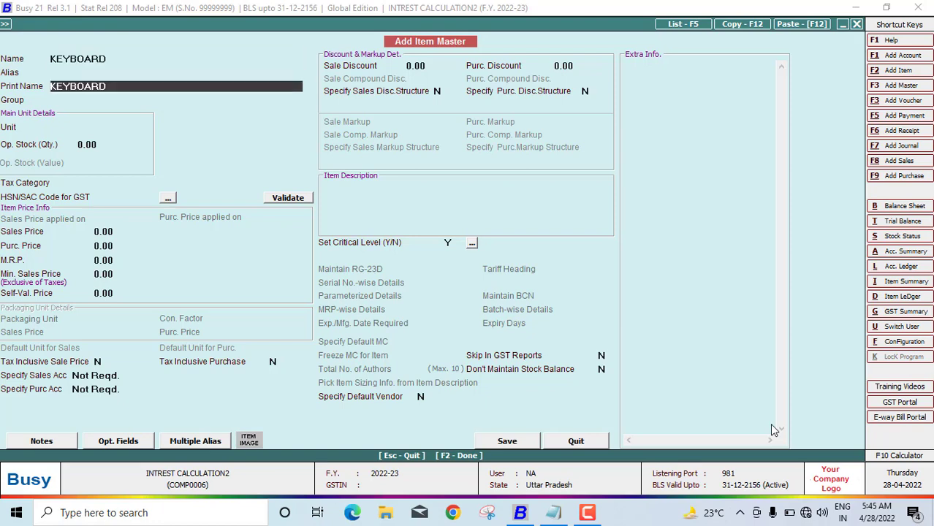
pyautogui.press('Return')
pyautogui.press('Return')
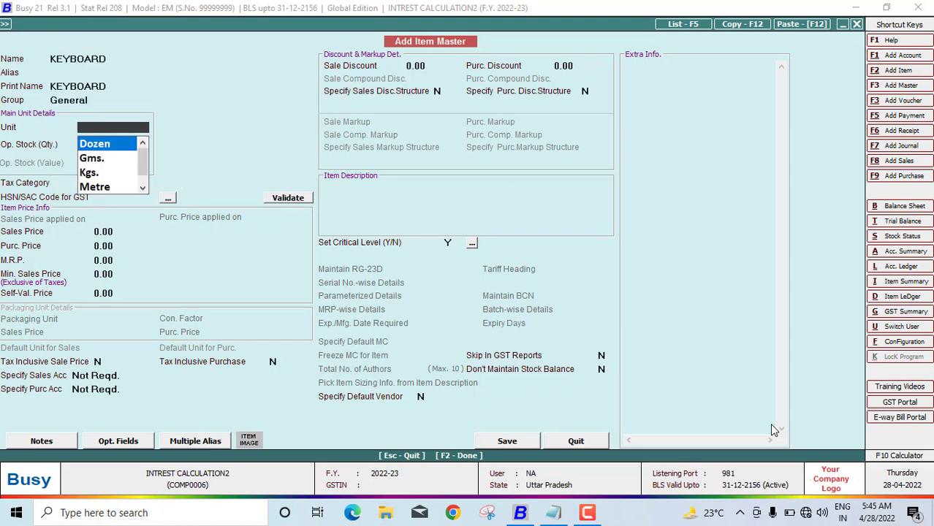
pyautogui.write('P')
pyautogui.press('Return')
pyautogui.press('Return')
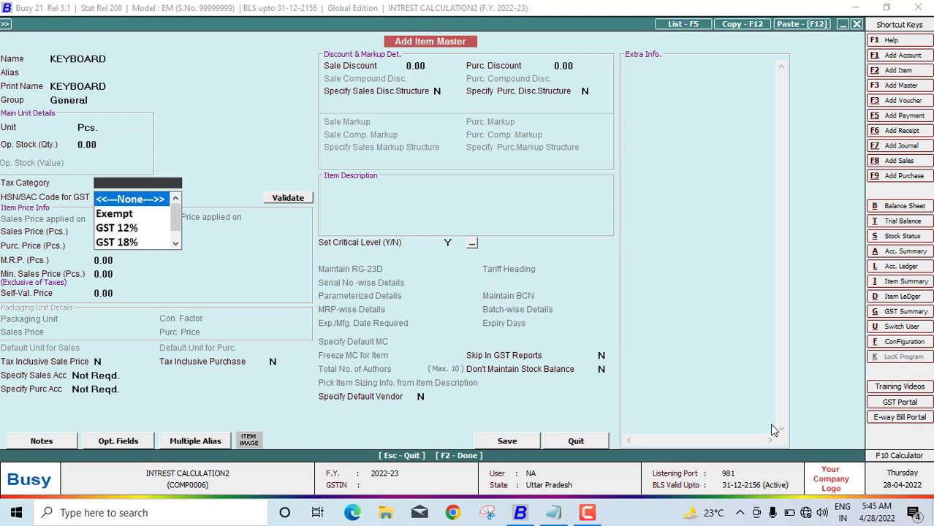
pyautogui.press('Escape')
pyautogui.press('Return')
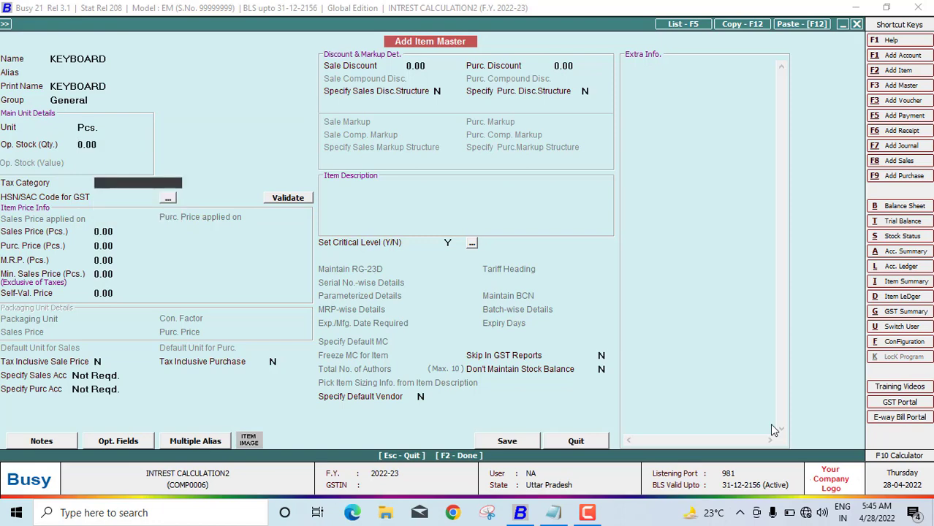
# Set tax category GST 18% and HSN code 8474, then save the KEYBOARD item
pyautogui.write('G')
pyautogui.press('Down')
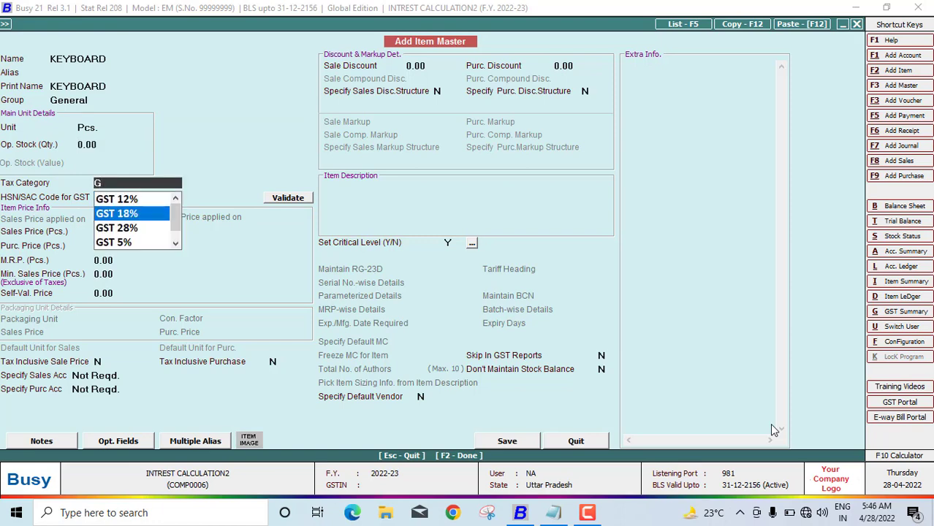
pyautogui.press('Return')
pyautogui.write('84')
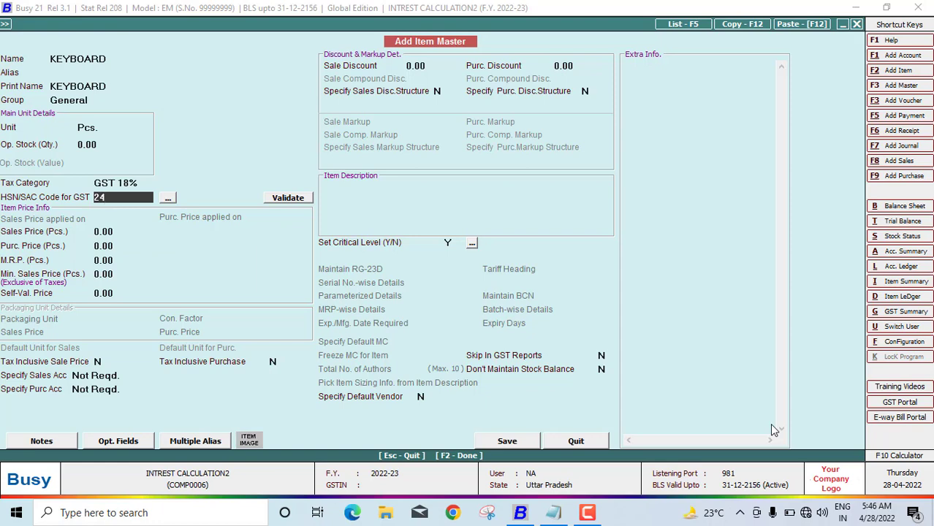
pyautogui.press('BackSpace')
pyautogui.press('BackSpace')
pyautogui.write('8474')
pyautogui.press('Return')
pyautogui.press('Return')
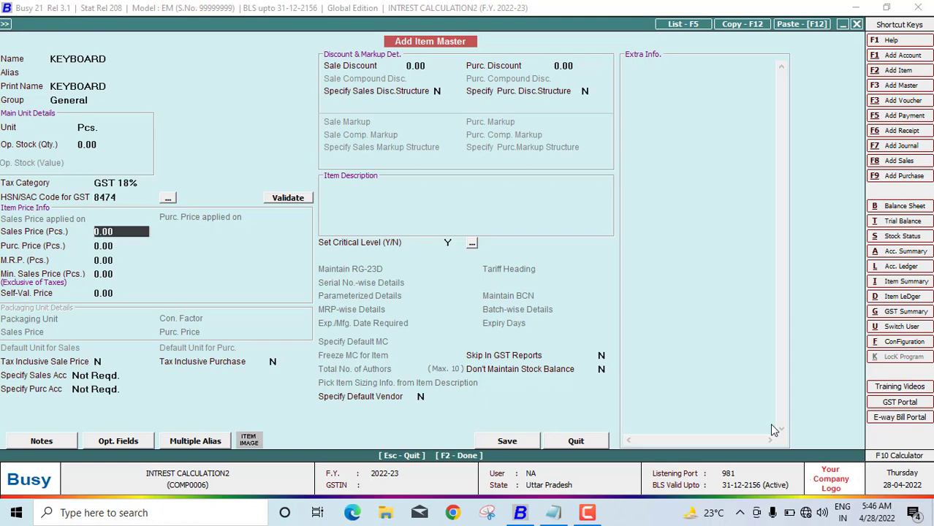
pyautogui.press('F2')
pyautogui.press('Return')
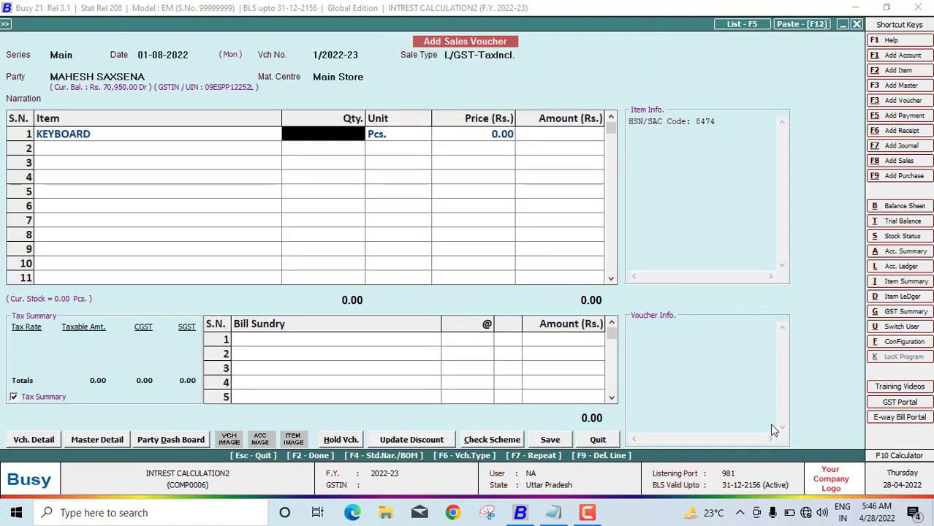
# Bill KEYBOARD at price 1,000, correcting the quantity from 10 to 100 past negative-stock warnings
pyautogui.write('10')
pyautogui.press('Return')
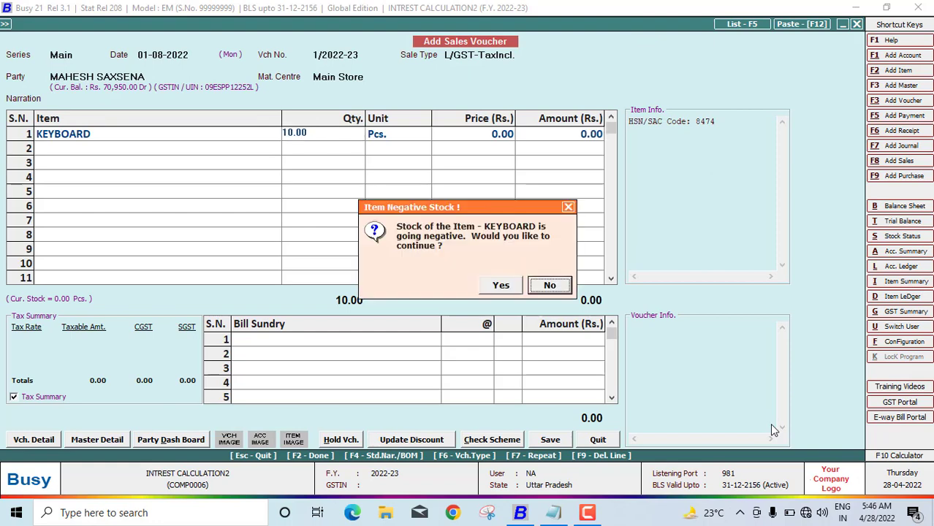
pyautogui.press('Return')
pyautogui.write('1')
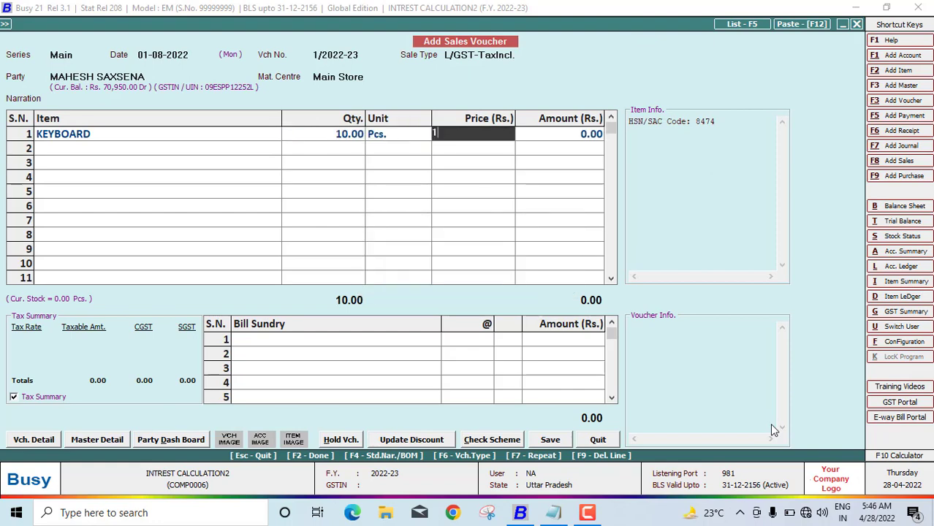
pyautogui.write(',000')
pyautogui.press('Return')
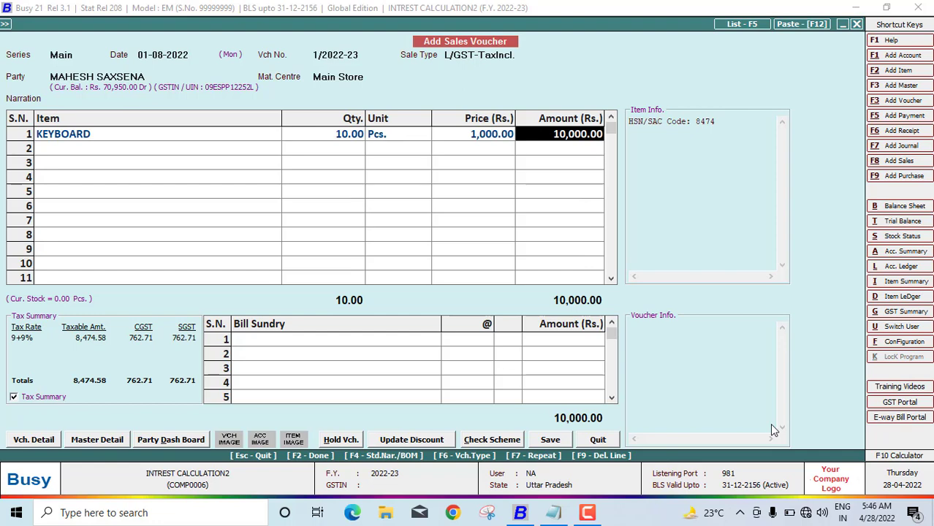
pyautogui.press('Left')
pyautogui.press('Left')
pyautogui.press('Left')
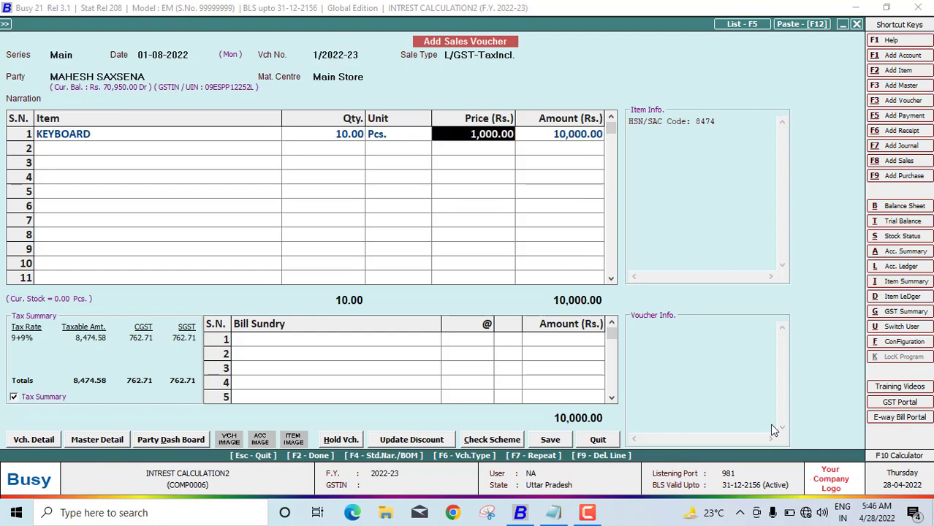
pyautogui.write('100')
pyautogui.press('Return')
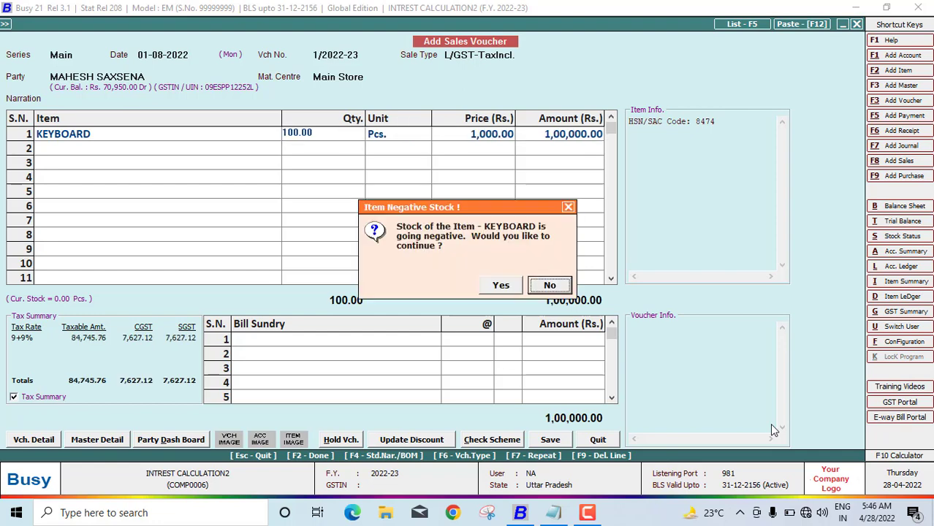
pyautogui.press('Left')
pyautogui.press('Return')
pyautogui.press('Return')
pyautogui.press('Return')
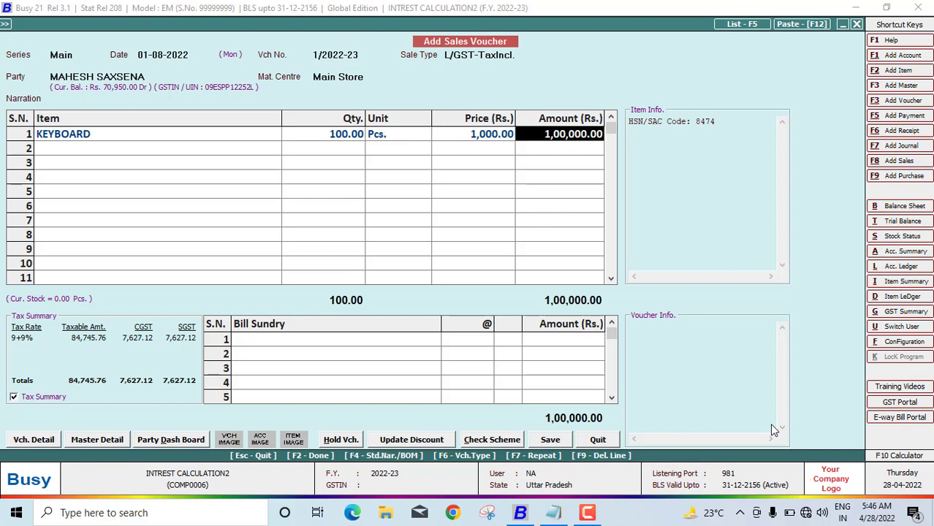
# Save the sales voucher under reference 1/2022-23 without printing the invoice
pyautogui.press('Return')
pyautogui.press('Return')
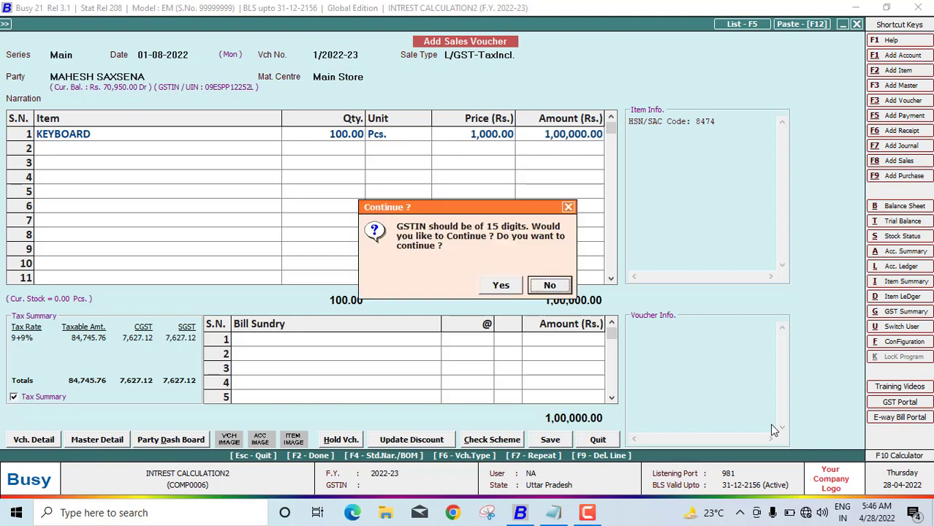
pyautogui.press('Left')
pyautogui.press('Return')
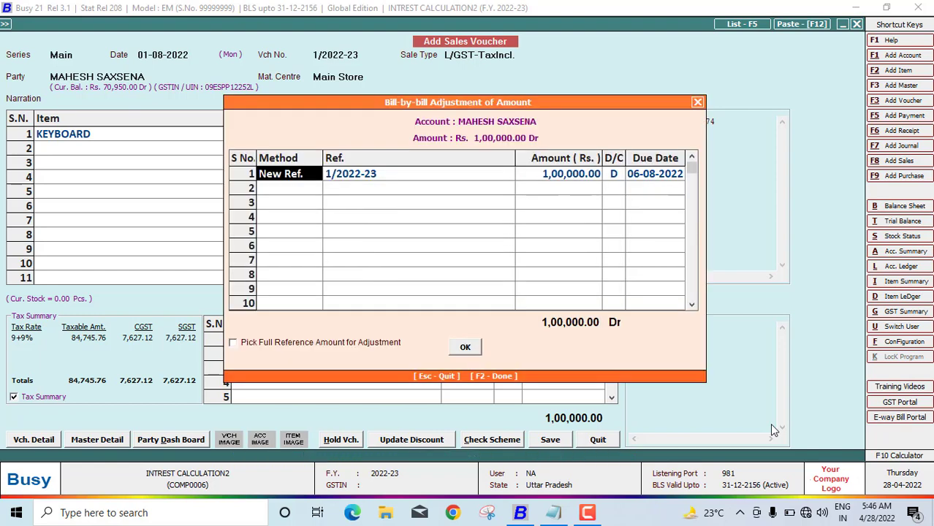
pyautogui.press('Return')
pyautogui.press('Return')
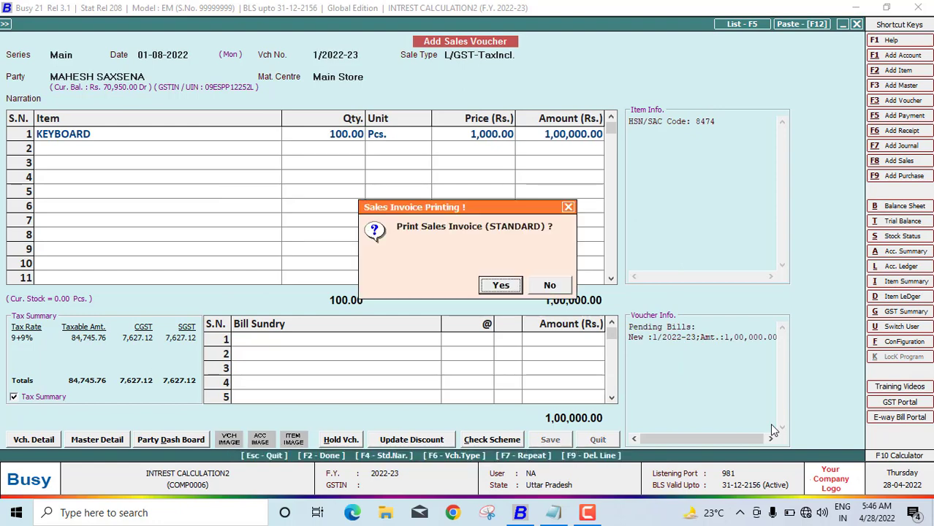
pyautogui.press('Escape')
pyautogui.press('Escape')
pyautogui.press('Escape')
pyautogui.press('Escape')
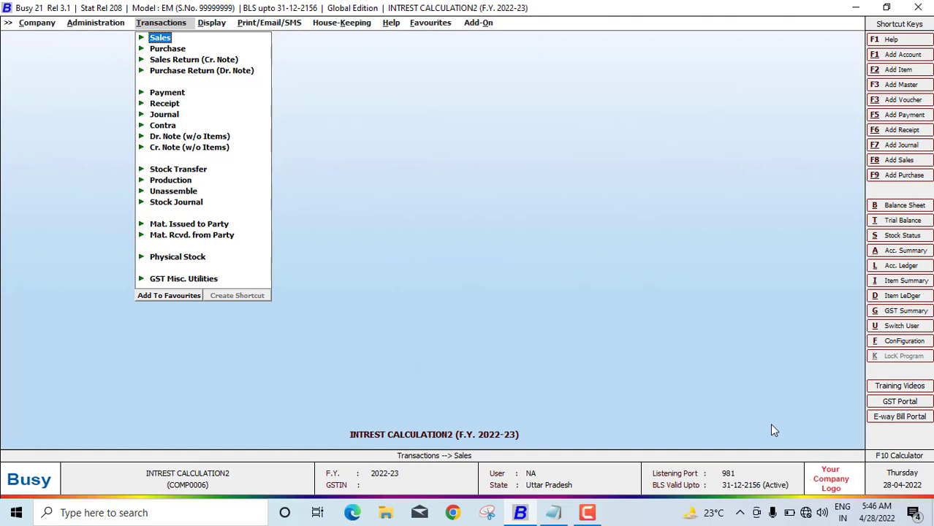
# Go to Display > Interest Calculation > Bills Receivable
pyautogui.press('Right')
pyautogui.press('Down')
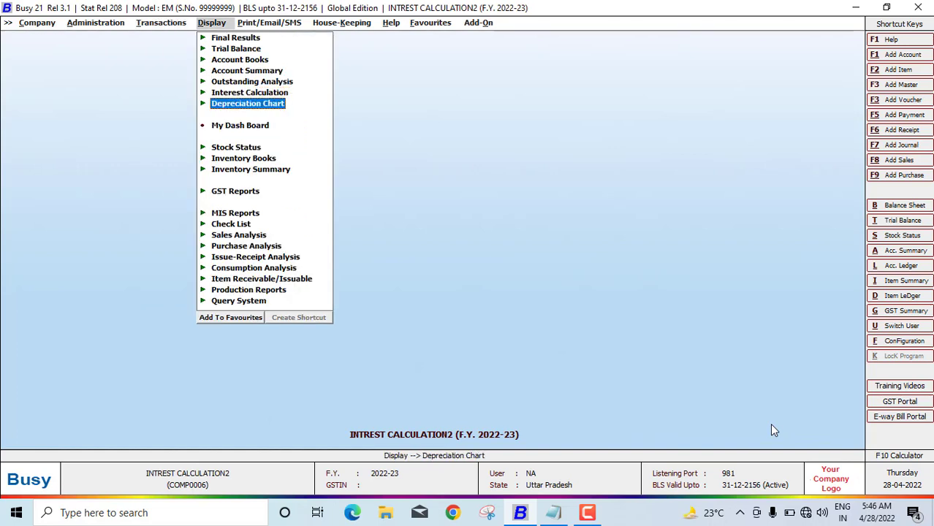
pyautogui.press('Up')
pyautogui.press('Return')
pyautogui.press('Down')
pyautogui.press('Down')
pyautogui.press('Down')
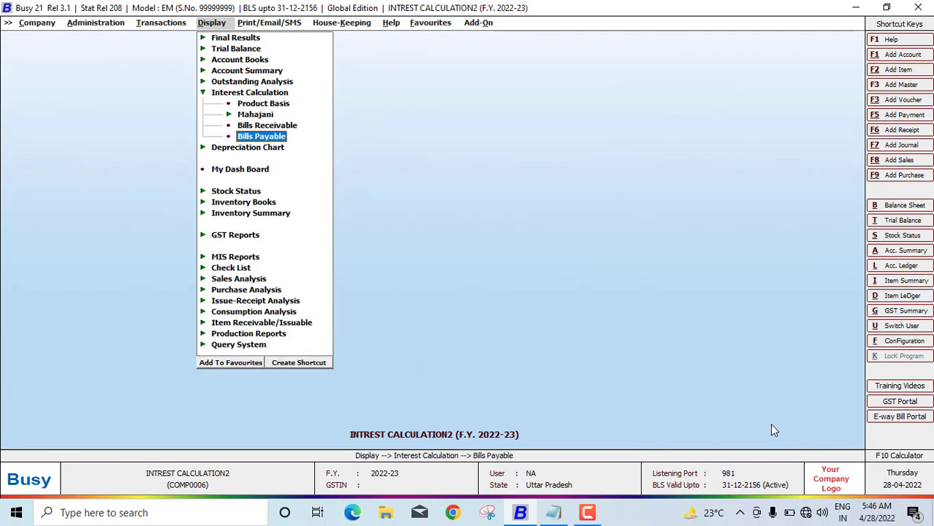
pyautogui.press('Up')
pyautogui.press('Return')
pyautogui.press('Return')
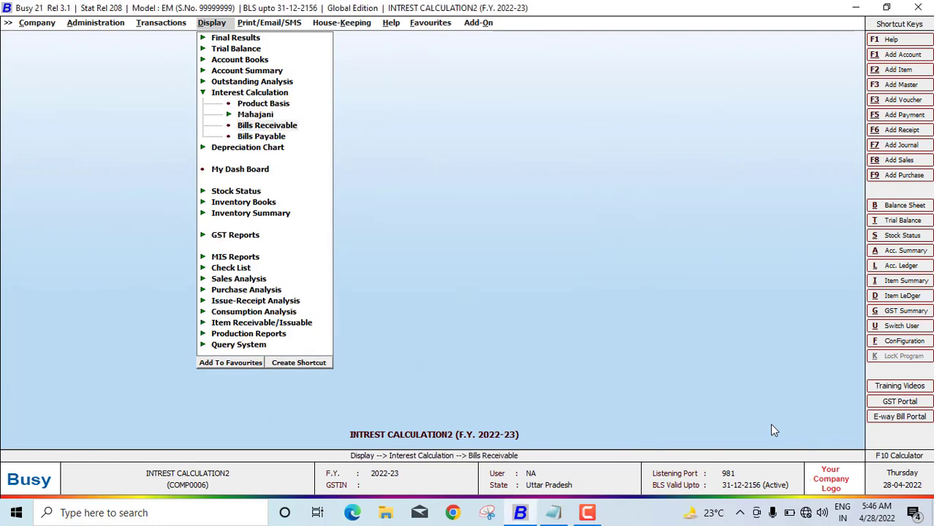
# Run the report for 01-08-2022 to 31-08-2022, as on 31-08-2022, giving 6,250.00 interest
pyautogui.write('01')
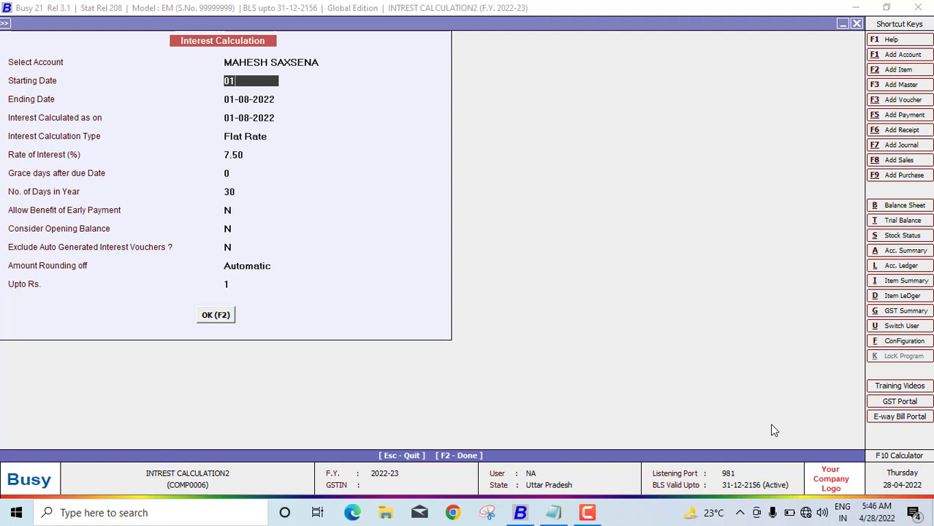
pyautogui.write('-08-')
pyautogui.write('2022')
pyautogui.press('Return')
pyautogui.write('31-08-2022')
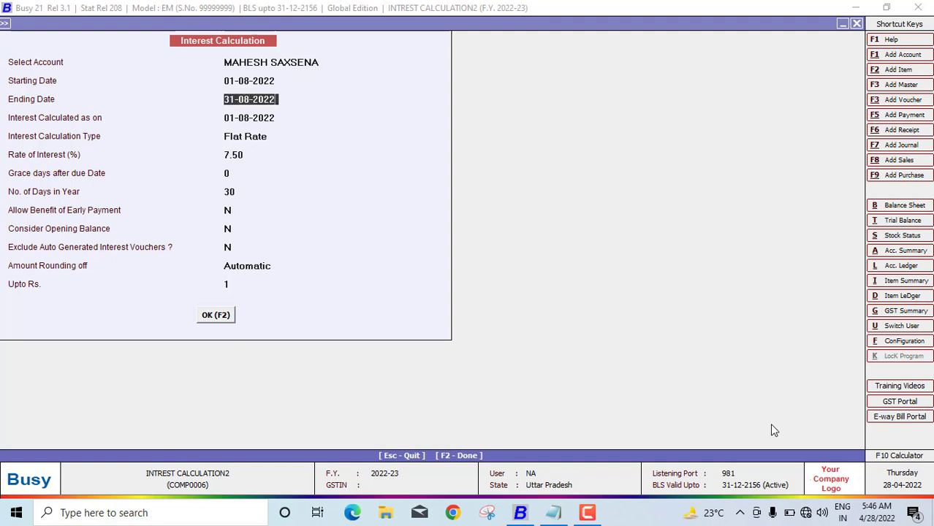
pyautogui.press('Return')
pyautogui.write('31-')
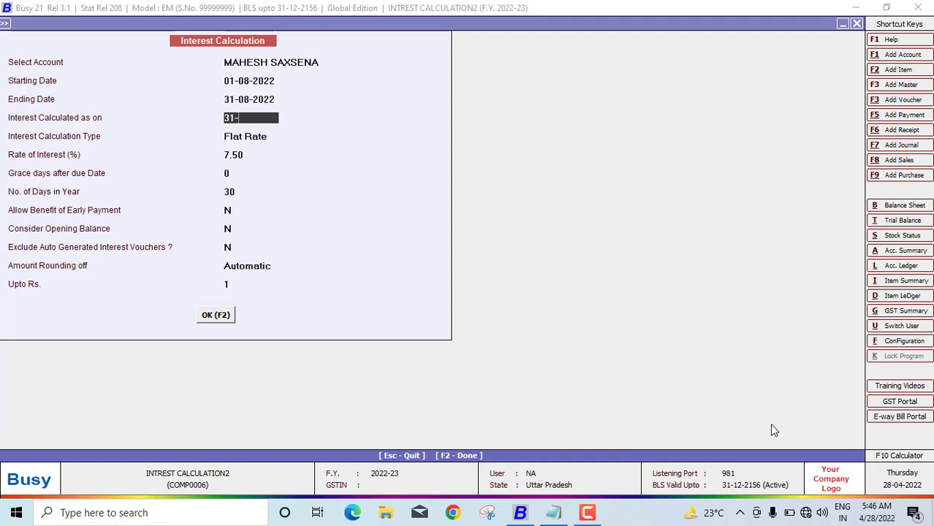
pyautogui.write('08-2022')
pyautogui.press('Return')
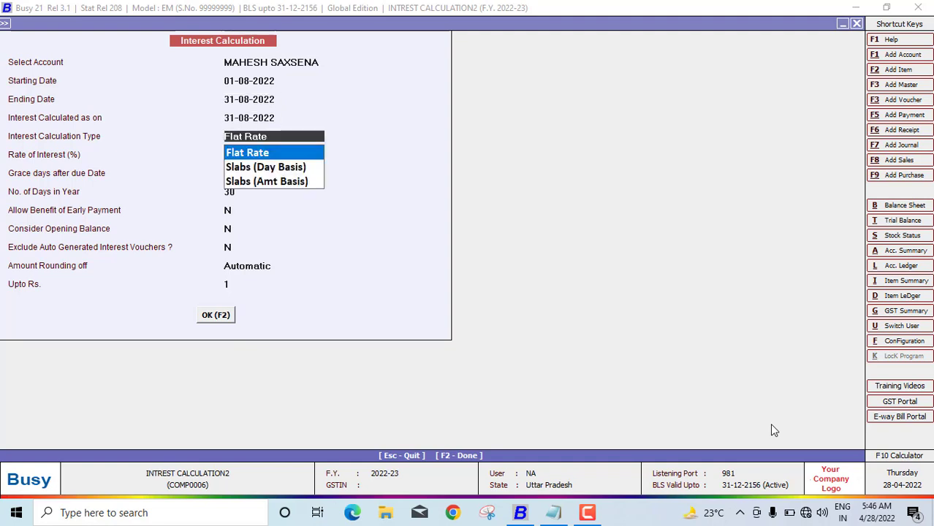
pyautogui.press('Return')
pyautogui.press('Return')
pyautogui.press('Return')
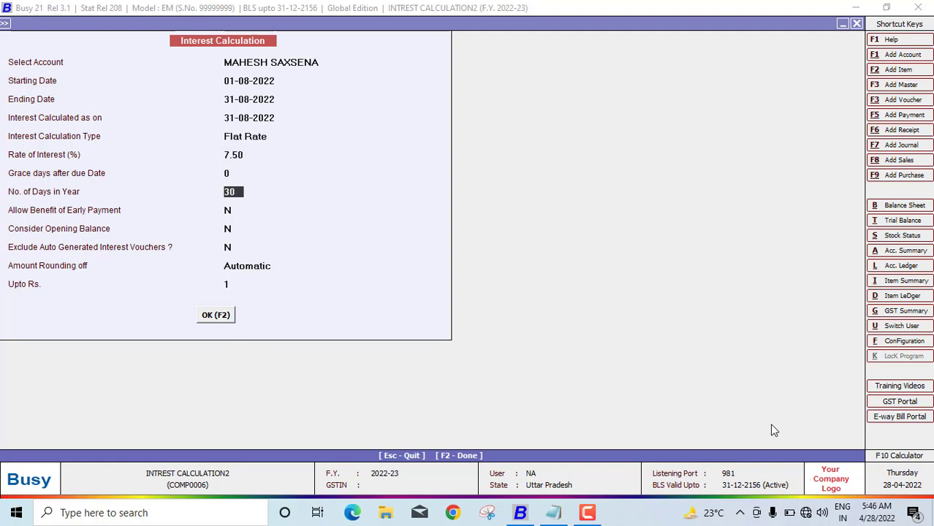
pyautogui.press('F2')
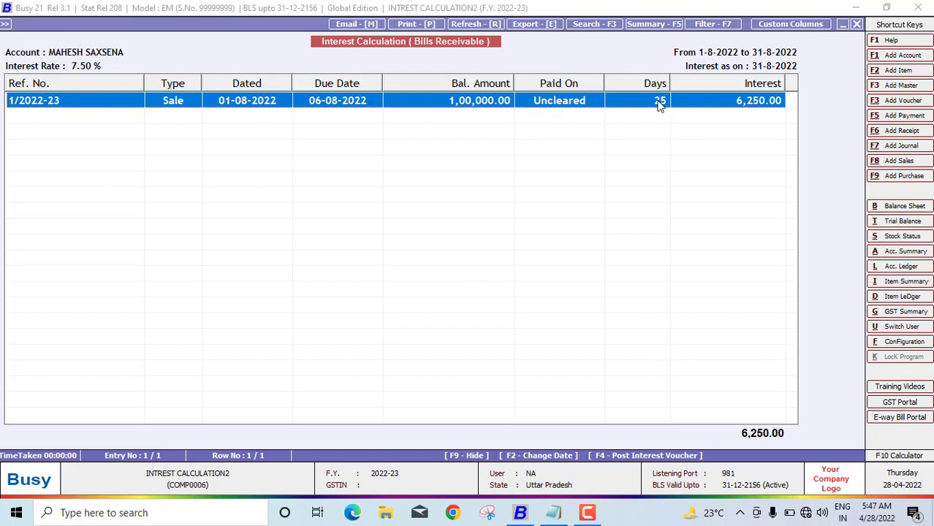
# Close the Bills Receivable report, reopen it, and return to the interest settings form
pyautogui.press('Escape')
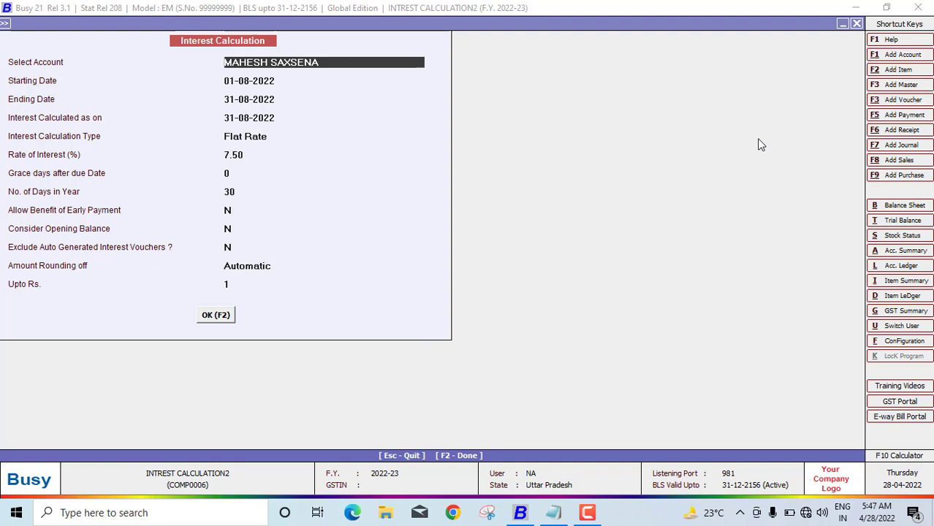
pyautogui.press('F2')
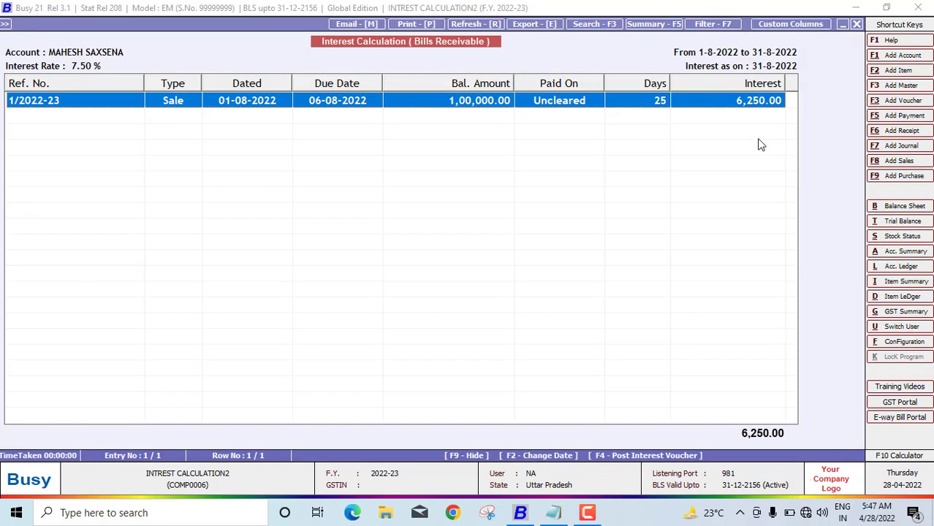
pyautogui.press('Escape')
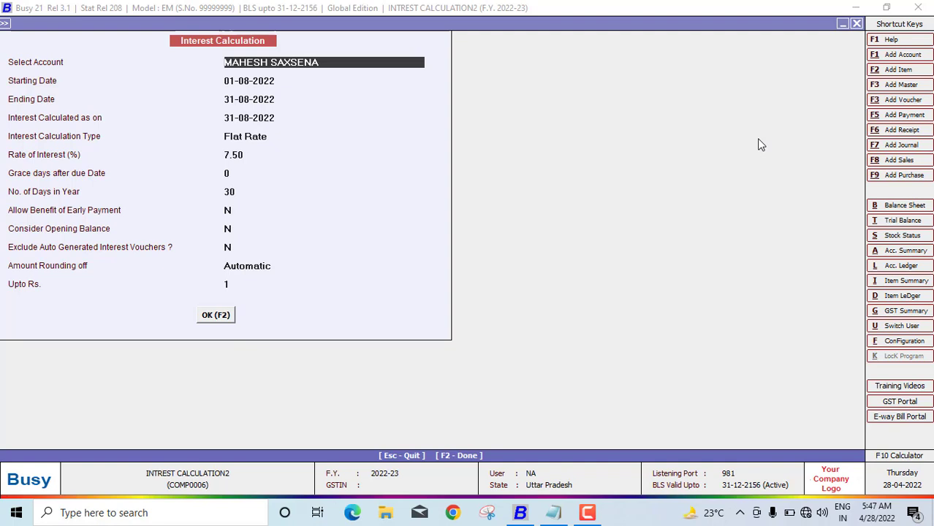
# Change No. of Days in Year to 31 and rerun the report, now showing 6,048.00 interest
pyautogui.press('F2')
pyautogui.press('Escape')
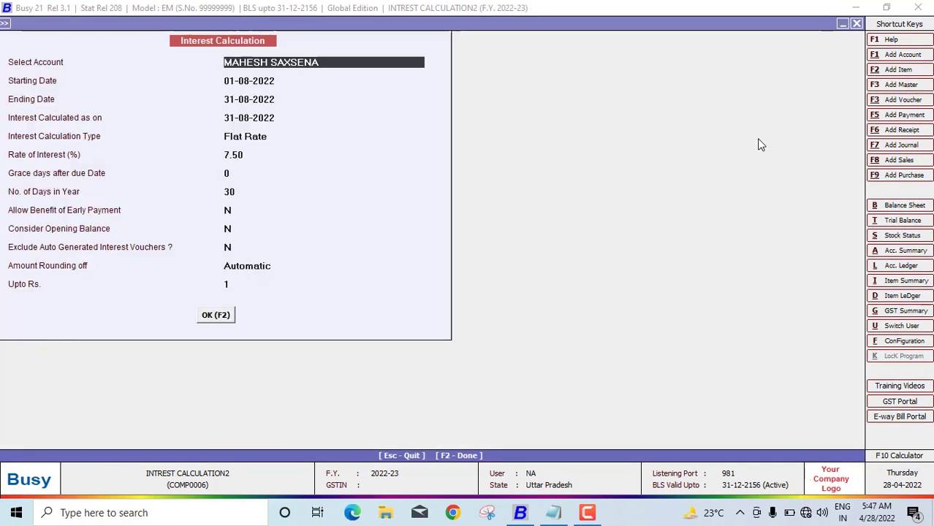
pyautogui.press('Return')
pyautogui.press('Return')
pyautogui.press('Return')
pyautogui.press('Return')
pyautogui.press('Return')
pyautogui.press('Return')
pyautogui.press('Return')
pyautogui.write('31')
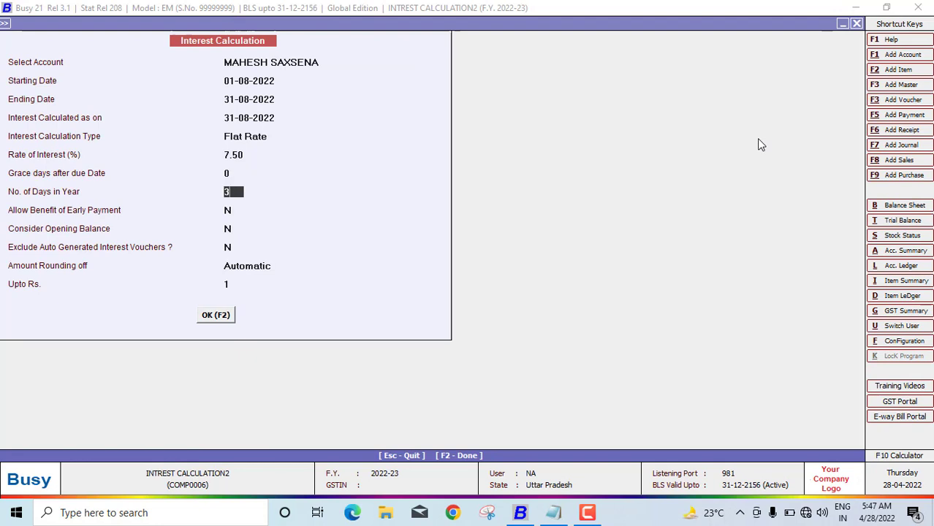
pyautogui.press('Return')
pyautogui.press('F2')
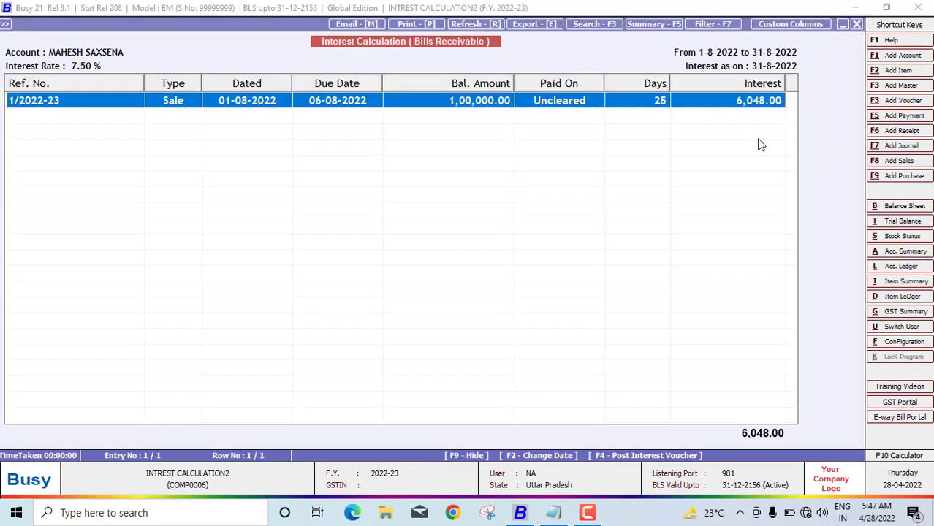
pyautogui.press('Escape')
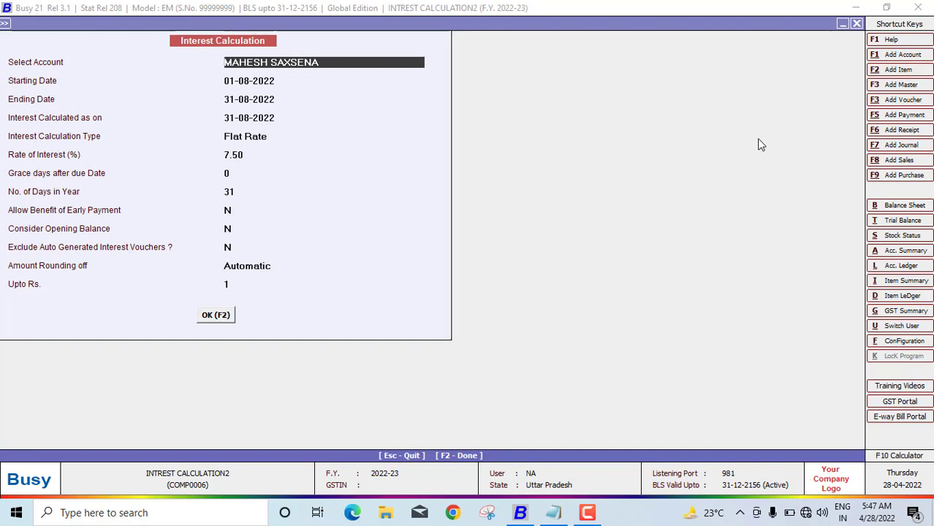
# Review the customer's account master to check its 7.50 interest rate, closing it unchanged
pyautogui.press('Escape')
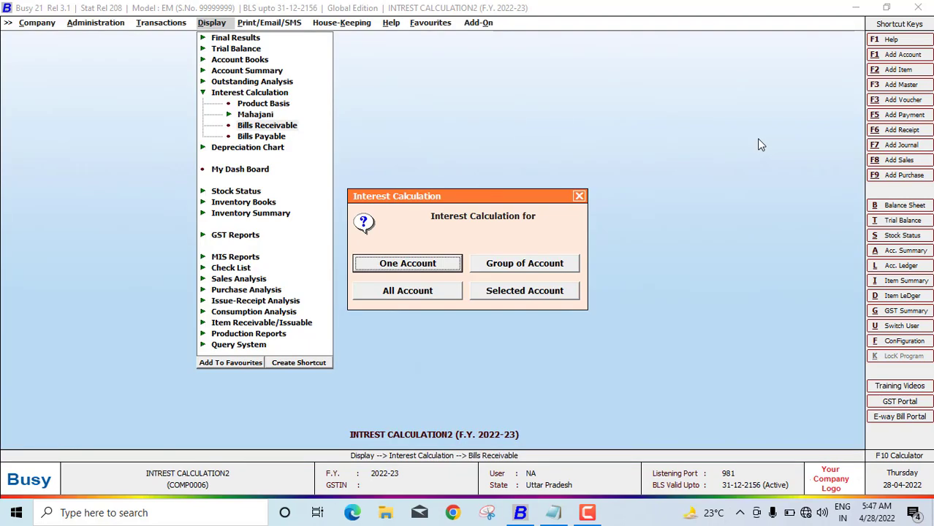
pyautogui.press('Escape')
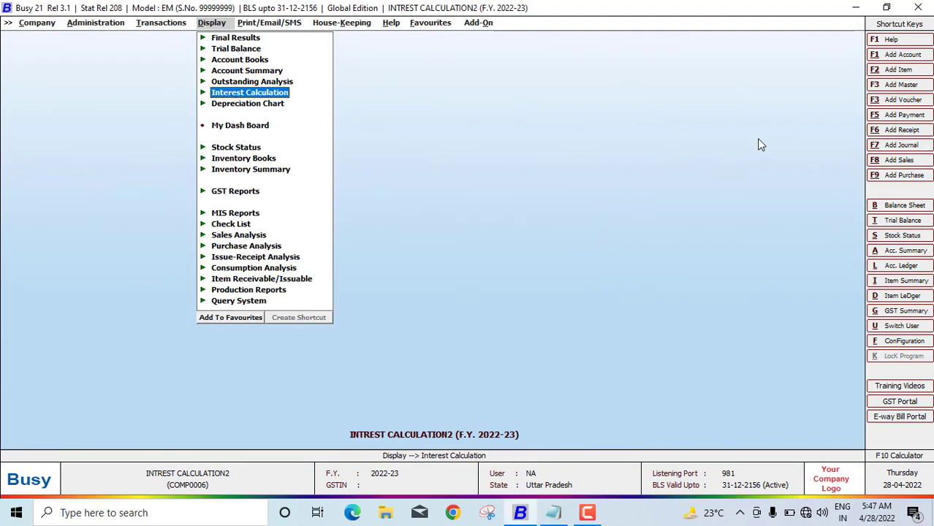
pyautogui.press('Left')
pyautogui.press('Left')
pyautogui.press('Return')
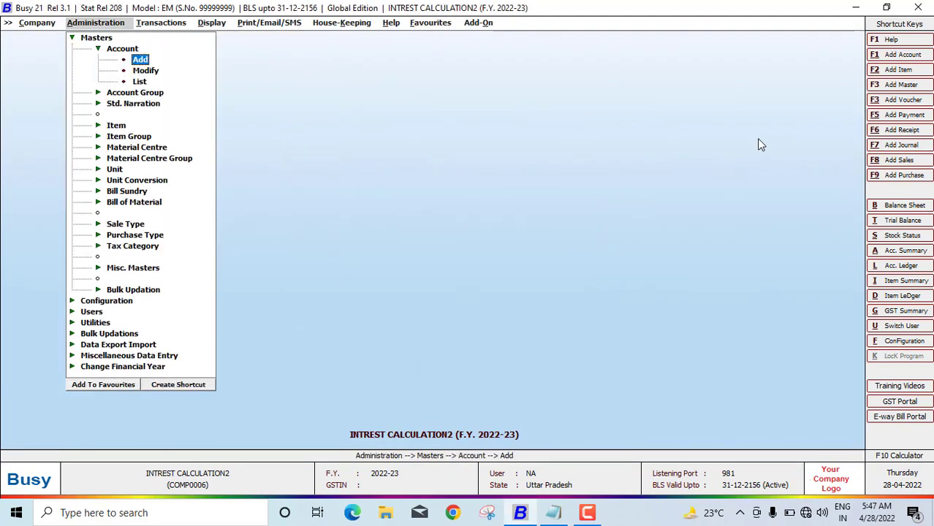
pyautogui.press('Left')
pyautogui.press('Right')
pyautogui.press('Down')
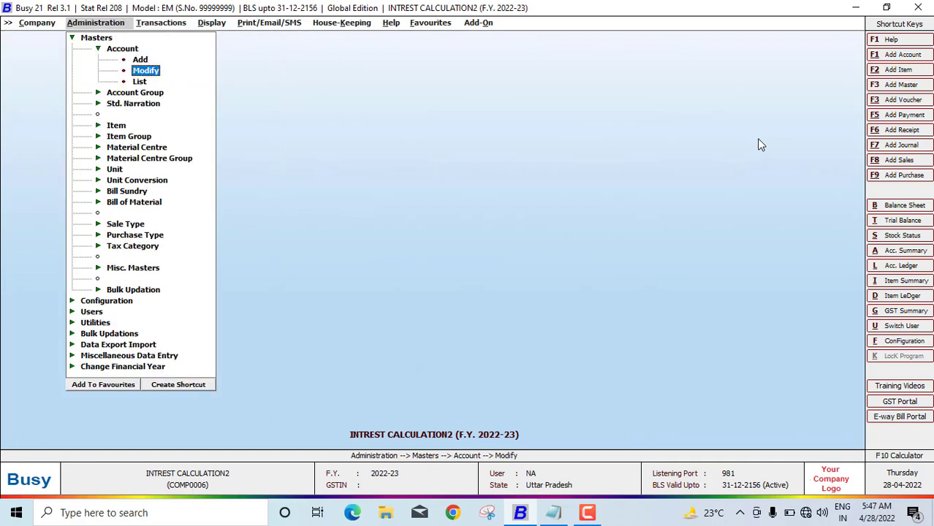
pyautogui.press('Return')
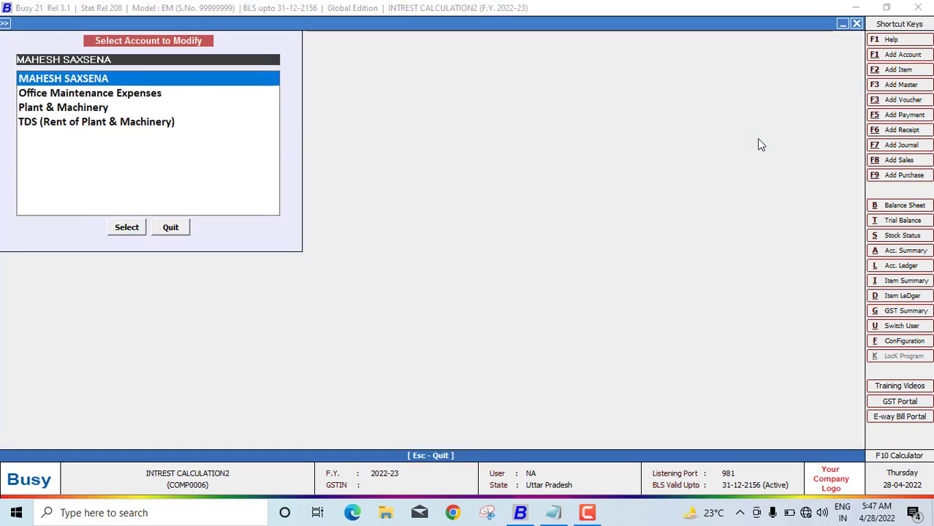
pyautogui.press('Return')
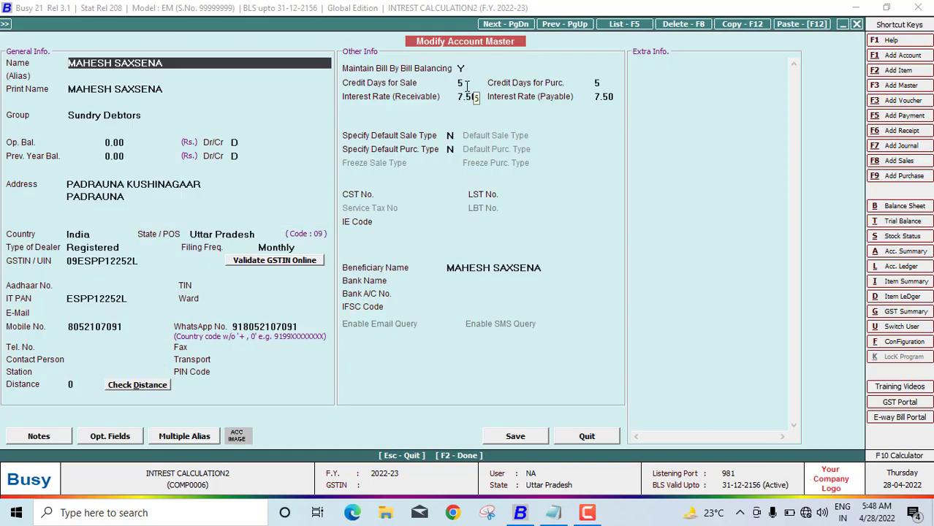
pyautogui.press('Escape')
pyautogui.press('Escape')
pyautogui.press('Escape')
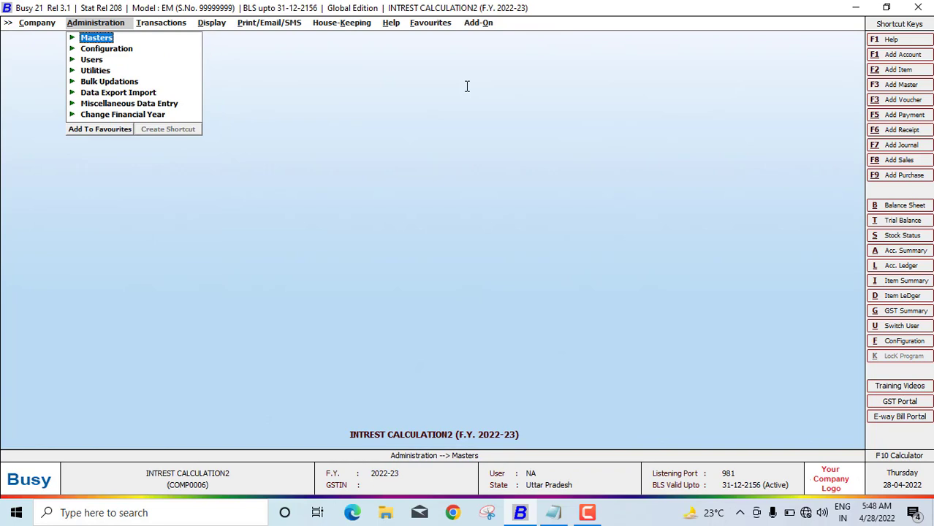
# Navigate to Bills Receivable under Display > Interest Calculation
pyautogui.press('Right')
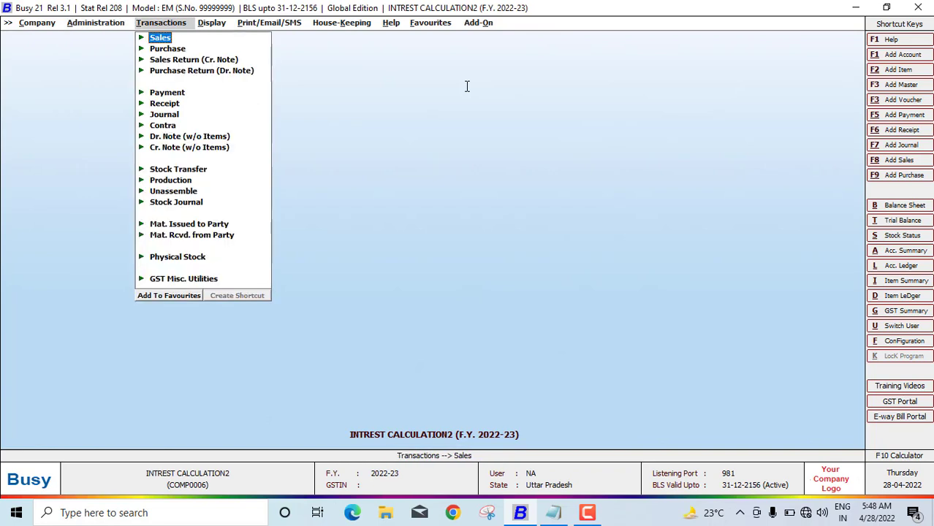
pyautogui.press('Right')
pyautogui.press('Down')
pyautogui.press('Left')
pyautogui.press('Down')
pyautogui.press('Down')
pyautogui.press('Down')
pyautogui.press('Down')
pyautogui.press('Down')
pyautogui.press('Right')
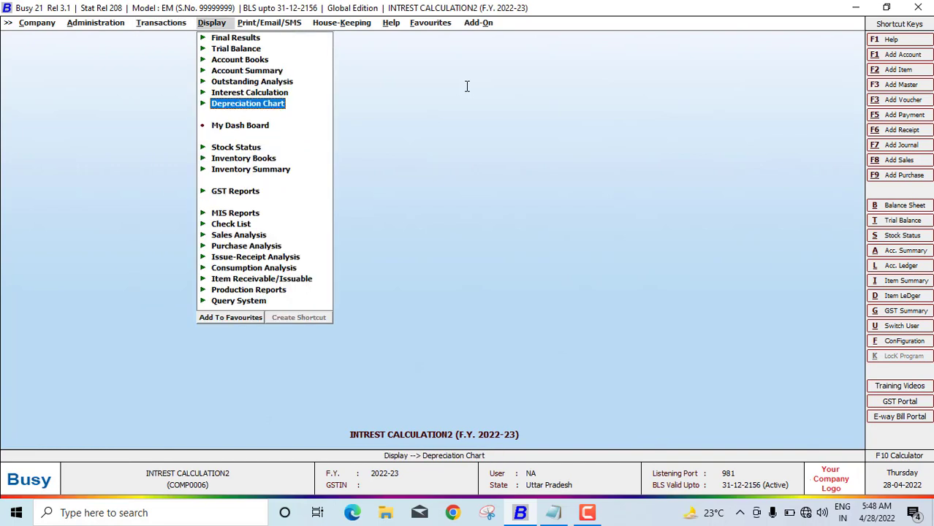
pyautogui.press('Up')
pyautogui.press('Return')
pyautogui.press('Down')
pyautogui.press('Down')
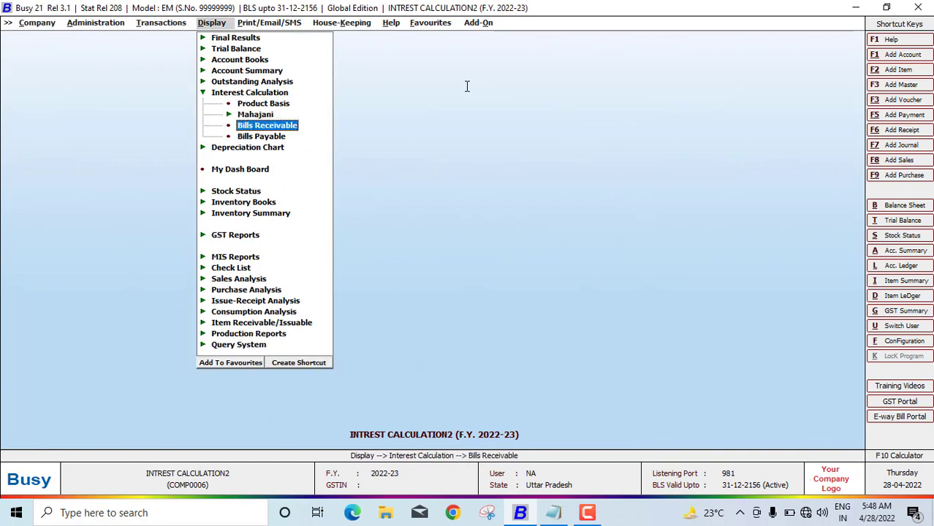
# Run Bills Receivable interest from 01-08-2022 to 31-08-2022, calculated as on 31-08-2022
pyautogui.press('Return')
pyautogui.press('Return')
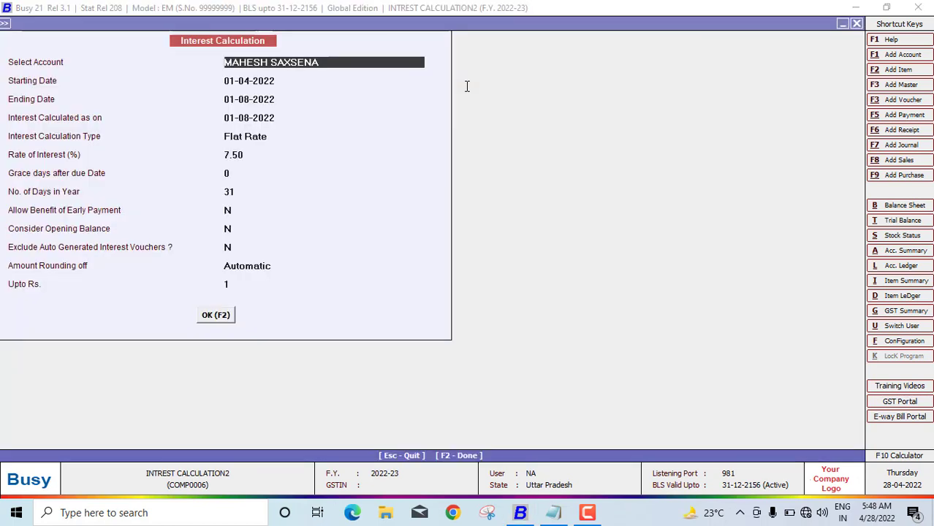
pyautogui.press('Return')
pyautogui.write('0')
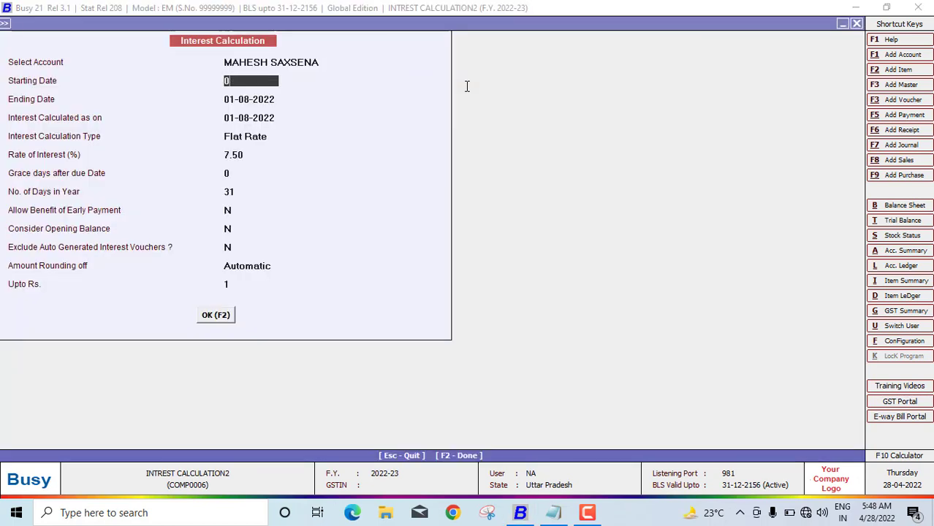
pyautogui.write('1-08-2022')
pyautogui.press('Return')
pyautogui.write('31')
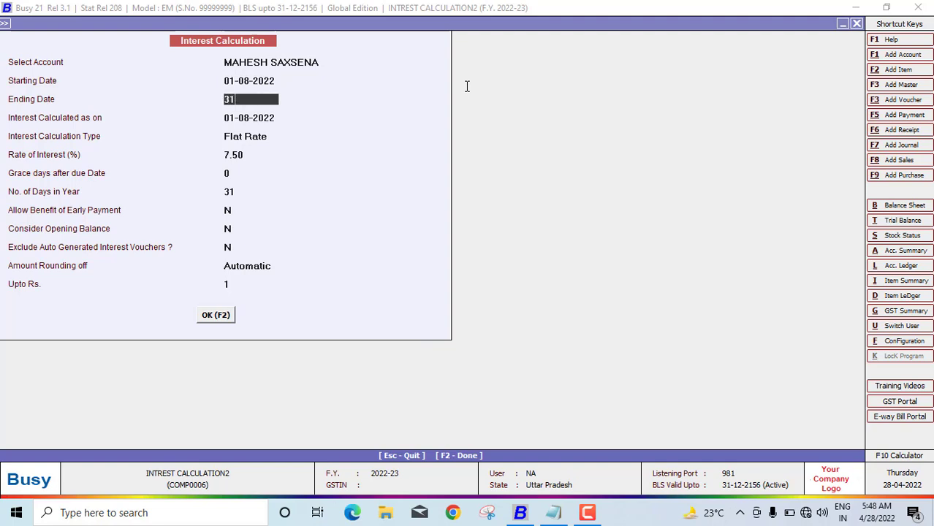
pyautogui.write('-082022')
pyautogui.press('Return')
pyautogui.write('31-08-2022')
pyautogui.press('Return')
pyautogui.write('31-08-')
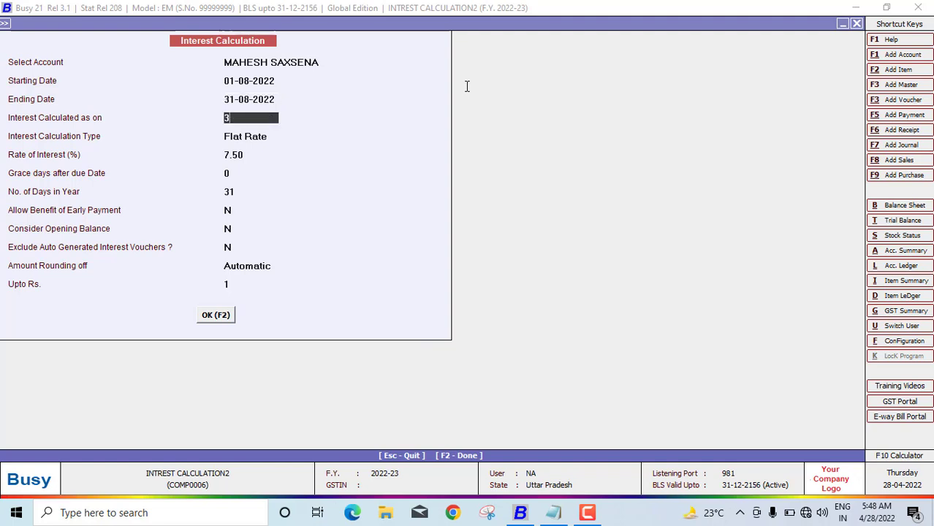
pyautogui.write('2022')
pyautogui.press('Return')
pyautogui.press('Return')
pyautogui.press('Return')
pyautogui.press('Return')
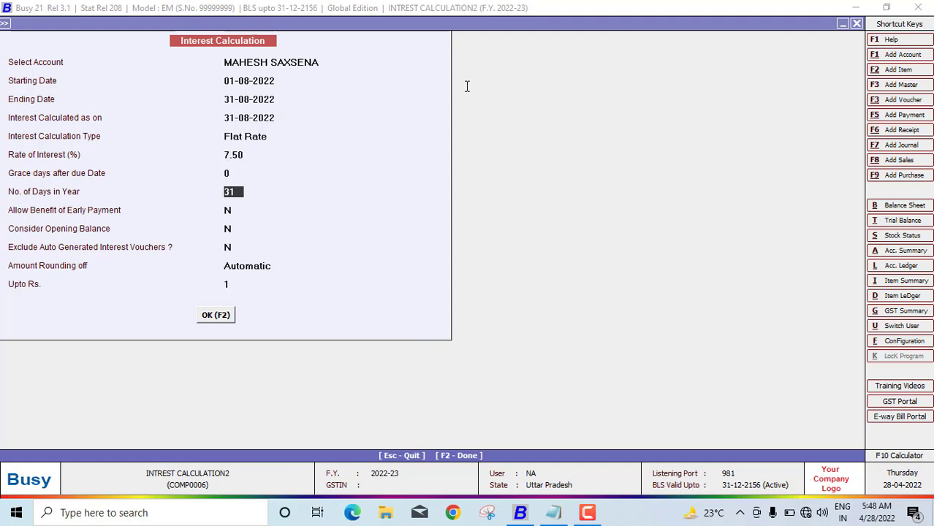
pyautogui.press('F2')
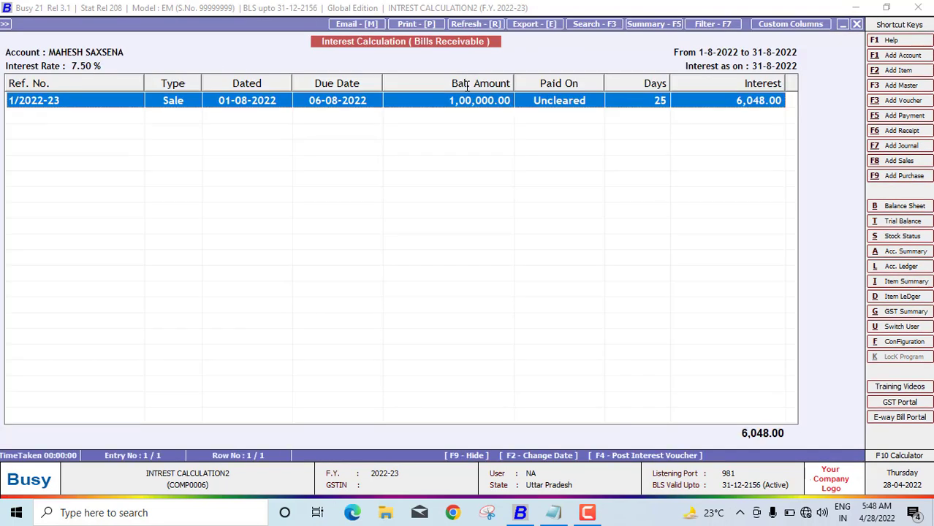
# Generate the 6,048.00 interest journal voucher with default series, date and account, then exit the report
pyautogui.press('F4')
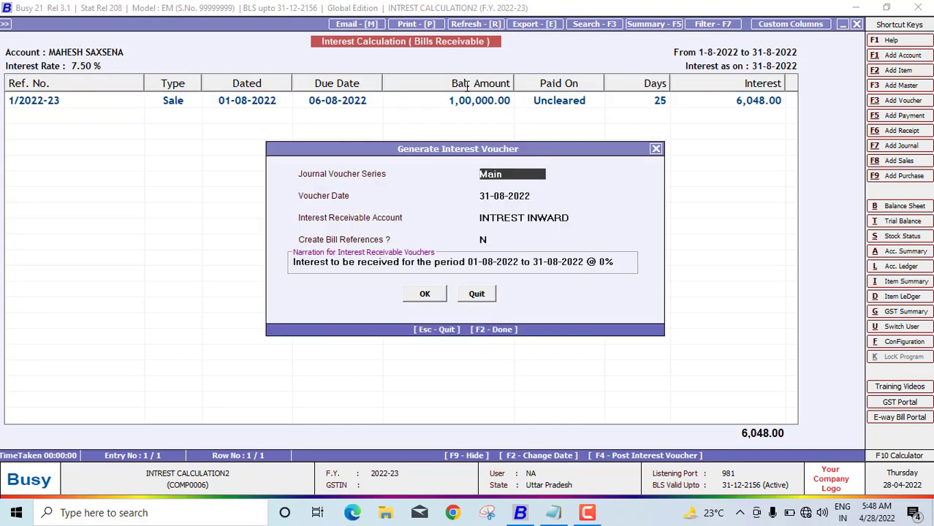
pyautogui.press('Return')
pyautogui.press('Return')
pyautogui.press('Return')
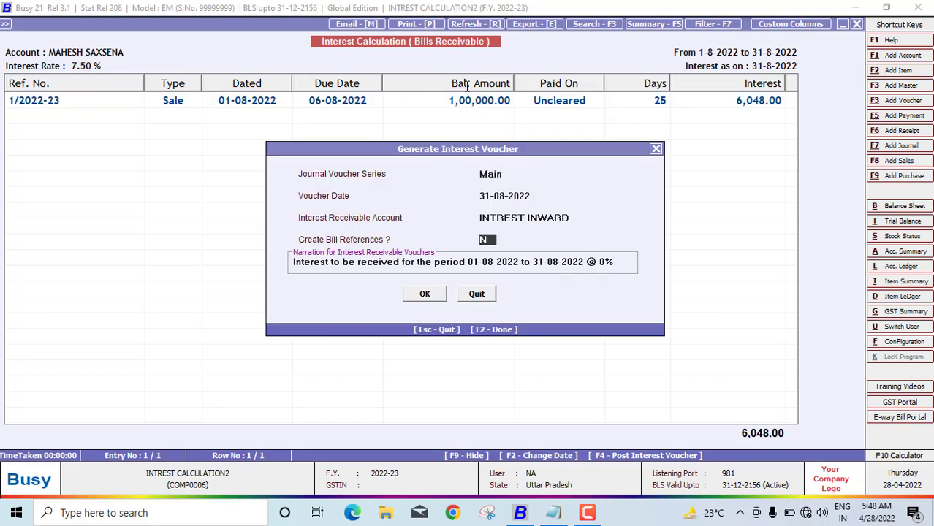
pyautogui.press('Return')
pyautogui.press('Return')
pyautogui.press('Return')
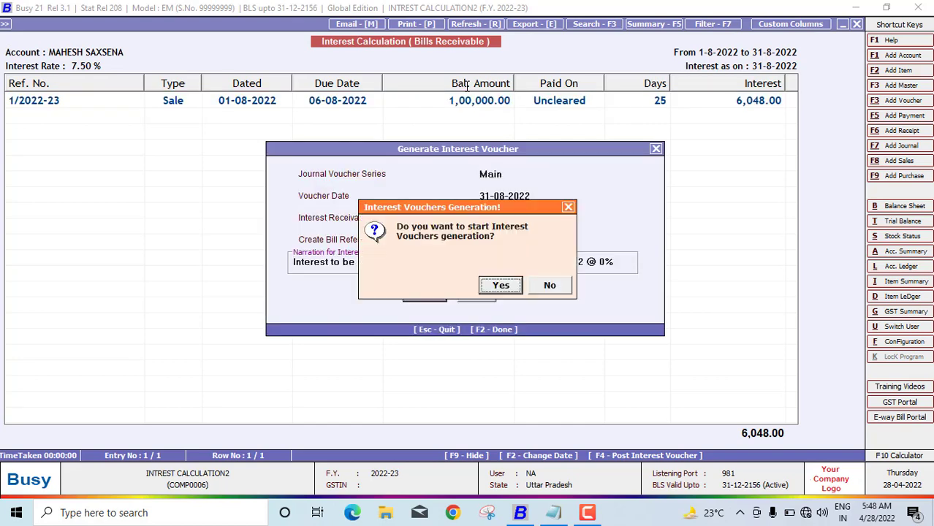
pyautogui.press('Return')
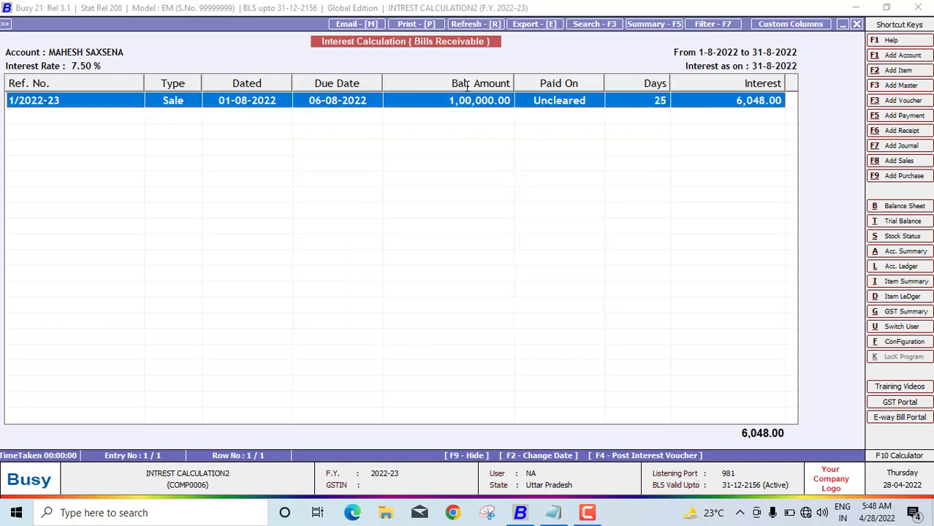
pyautogui.press('Escape')
pyautogui.press('Escape')
pyautogui.press('Escape')
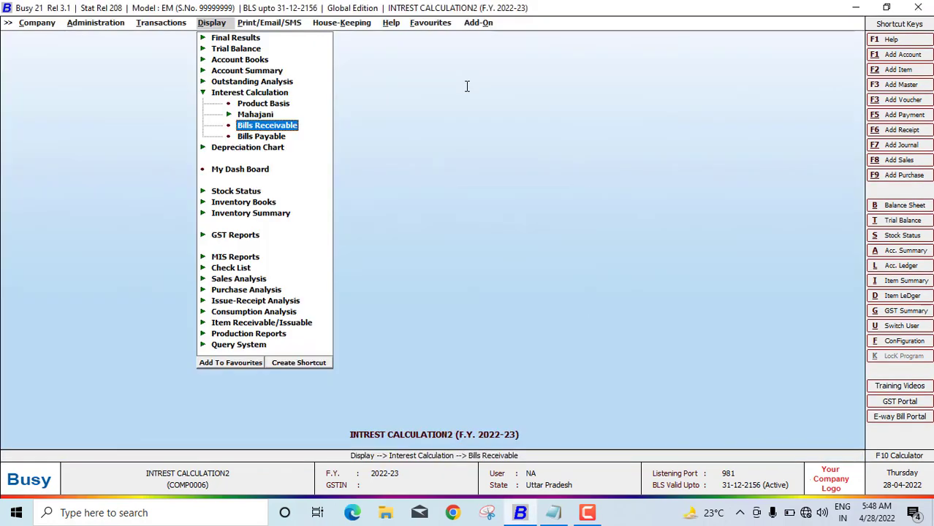
pyautogui.press('Escape')
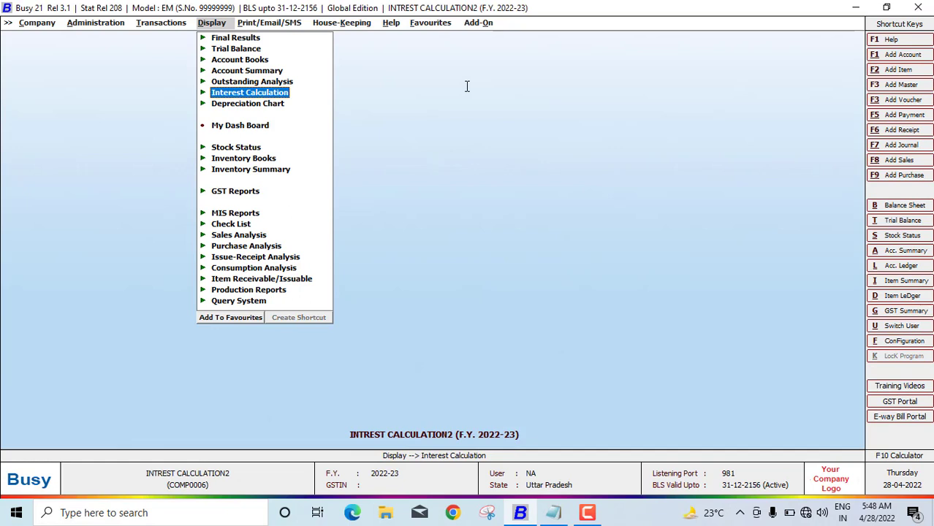
pyautogui.press('l')
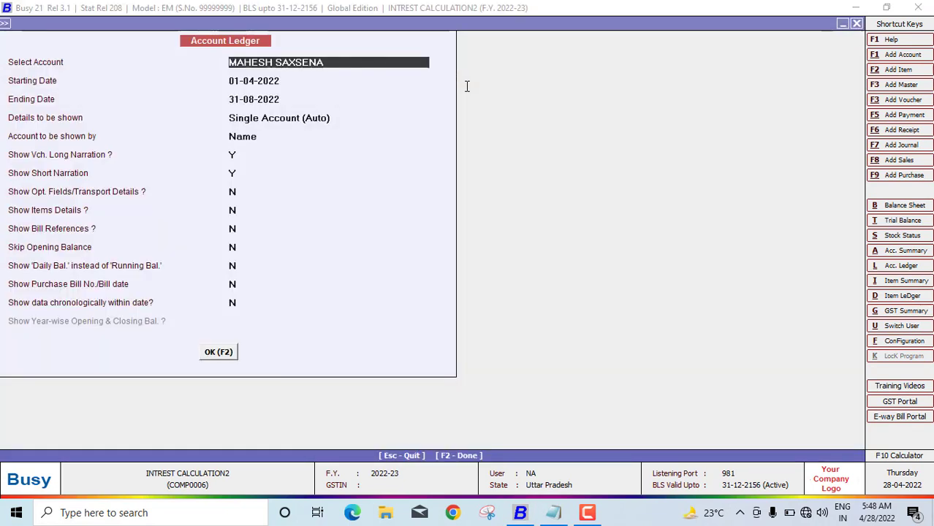
pyautogui.press('Return')
pyautogui.write('01-04-2')
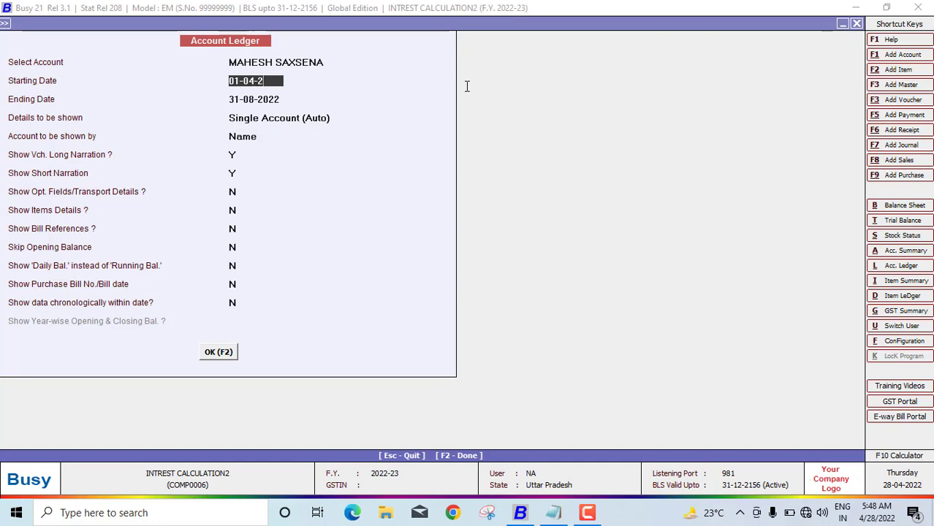
pyautogui.write('022')
pyautogui.press('Return')
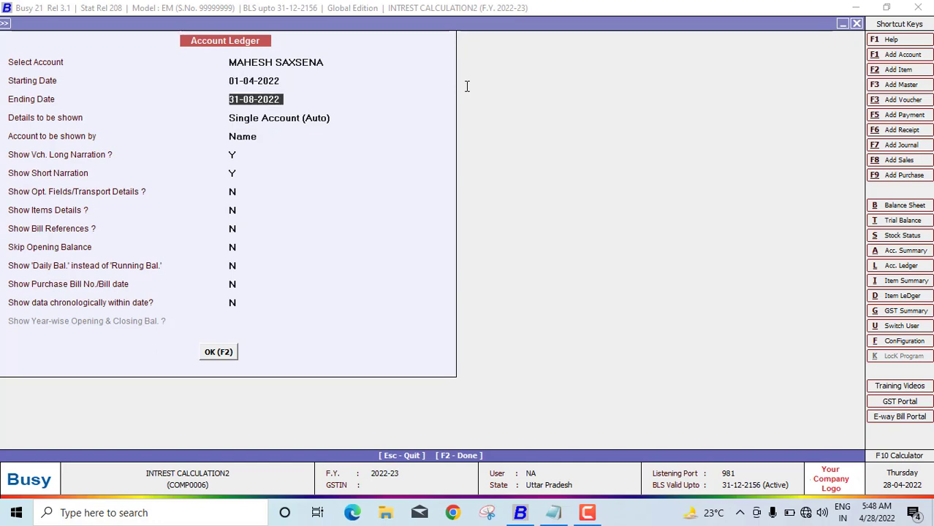
pyautogui.press('F2')
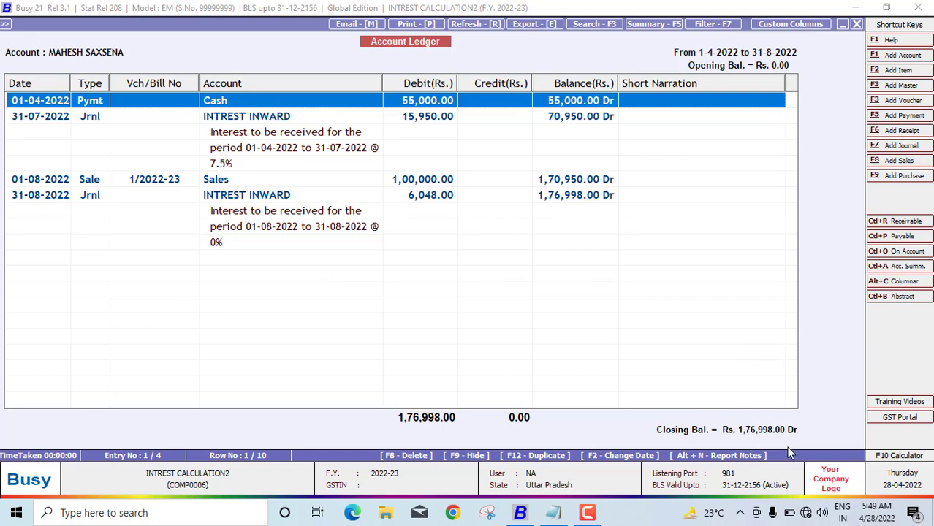
pyautogui.press('Escape')
pyautogui.press('Escape')
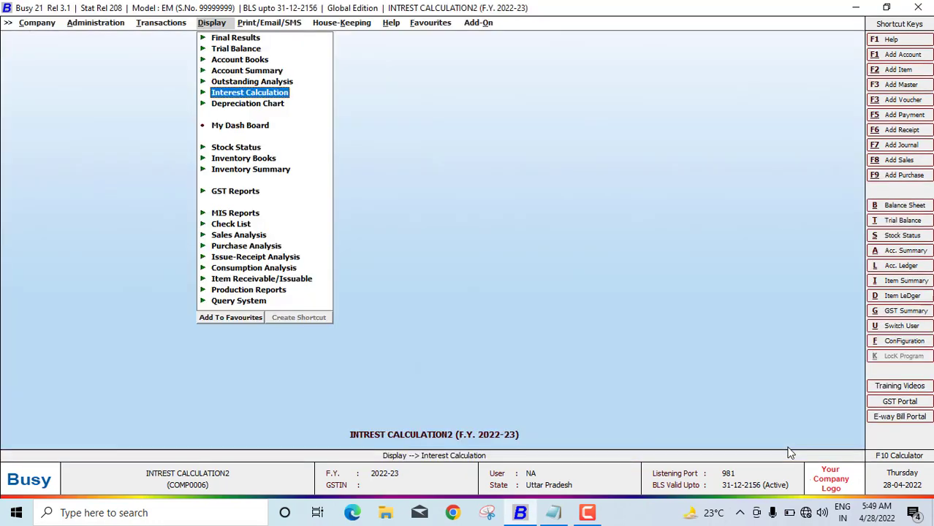